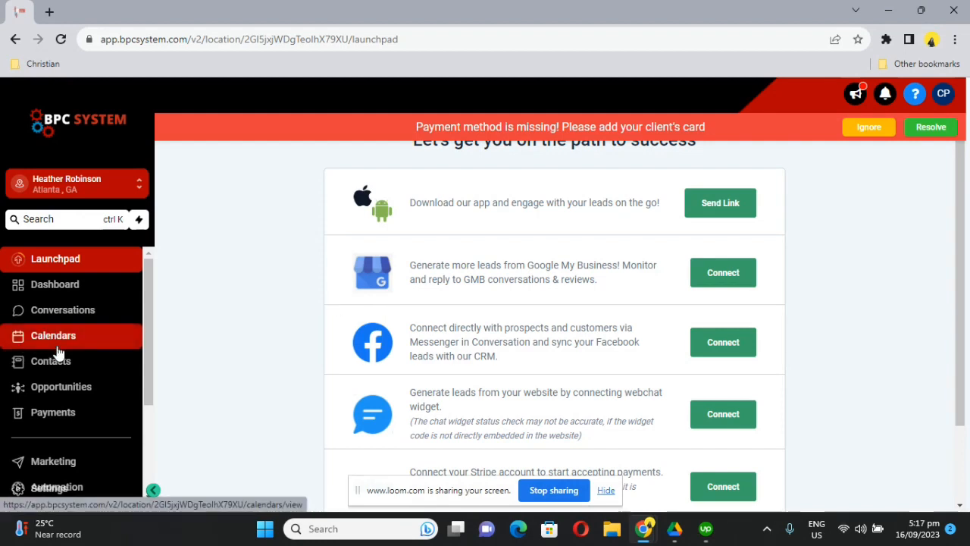
Open Automation, dismiss the missing-payment banner, and browse the folders like Bookings and Forms.
{"action": "scroll", "coordinate": [60, 351], "scroll_direction": "down", "scroll_amount": 3}
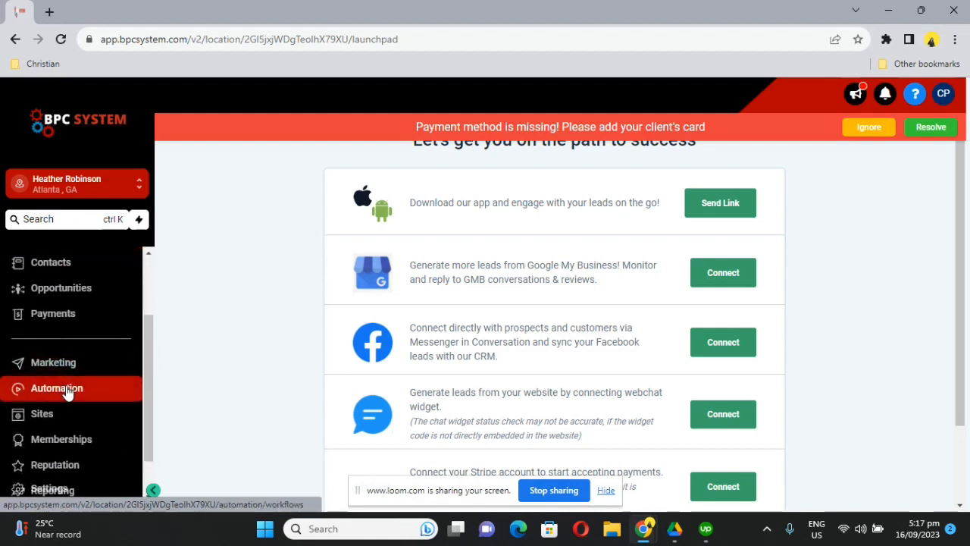
{"action": "left_click", "coordinate": [67, 389]}
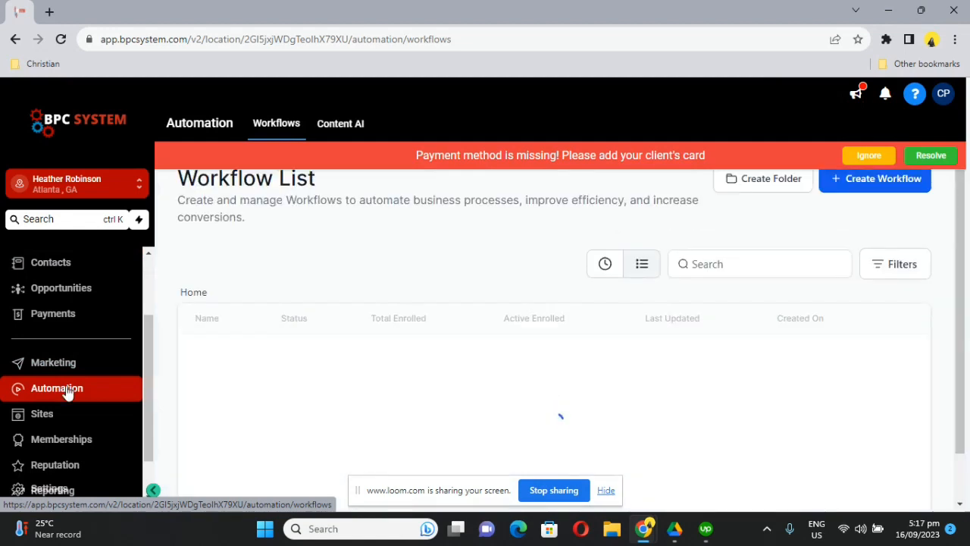
{"action": "left_click", "coordinate": [868, 156]}
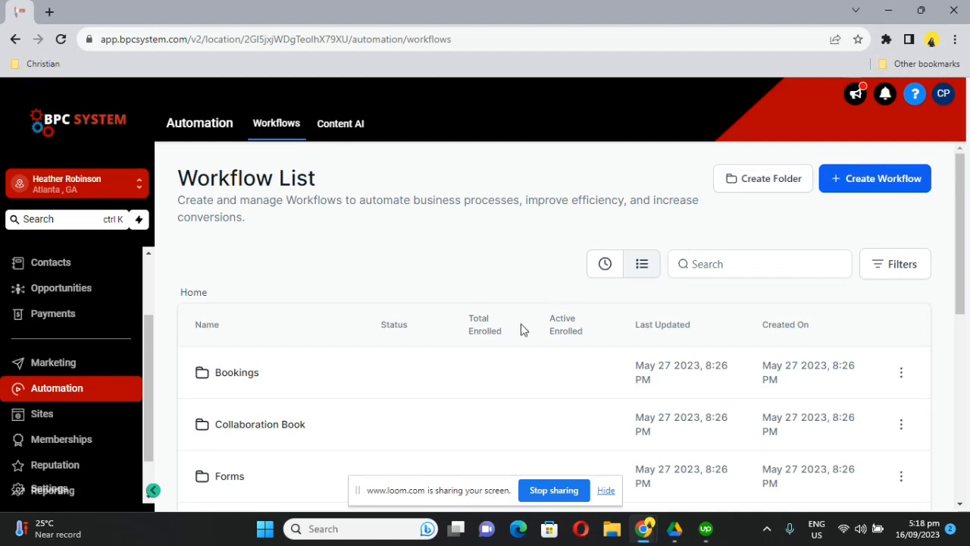
{"action": "scroll", "coordinate": [521, 328], "scroll_direction": "down", "scroll_amount": 2}
{"action": "scroll", "coordinate": [530, 314], "scroll_direction": "down", "scroll_amount": 1}
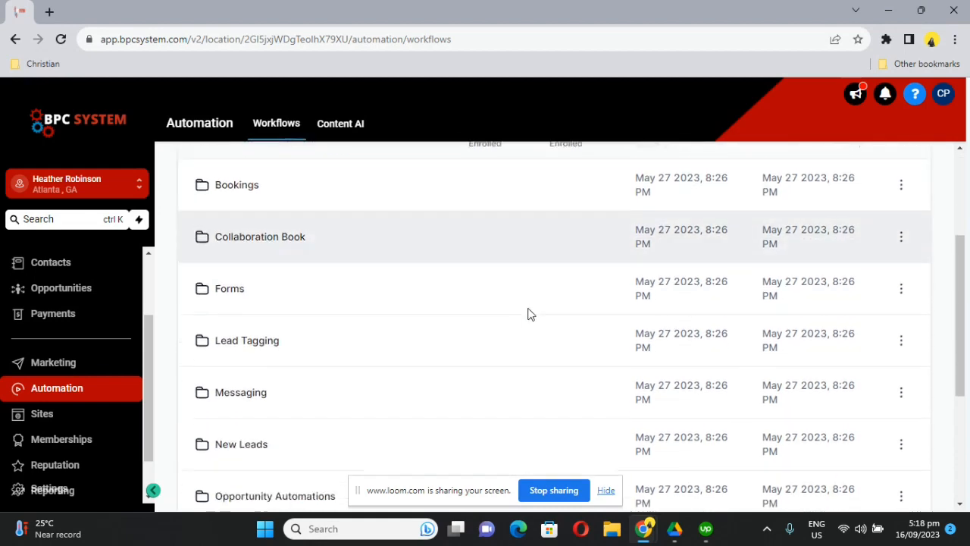
{"action": "scroll", "coordinate": [529, 314], "scroll_direction": "down", "scroll_amount": 1}
{"action": "scroll", "coordinate": [530, 313], "scroll_direction": "up", "scroll_amount": 5}
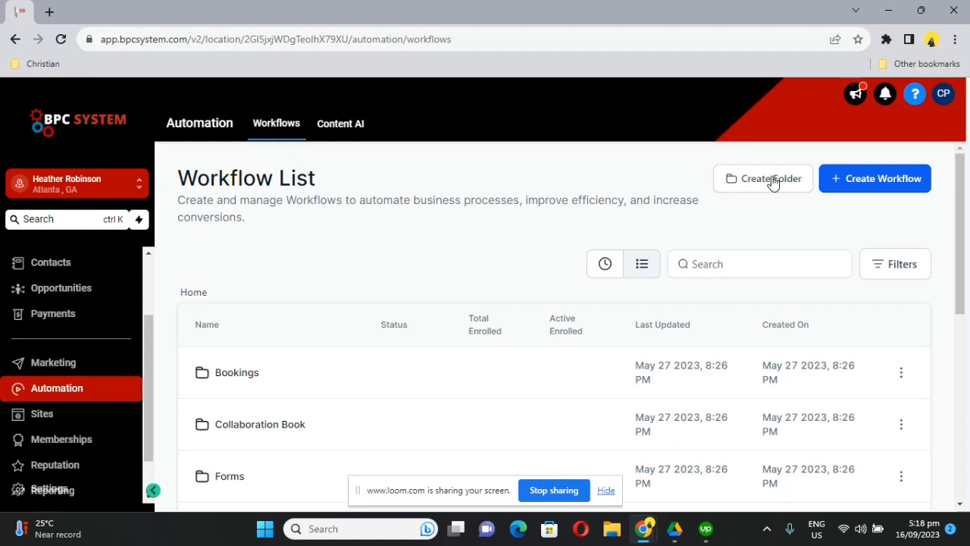
Begin a new workflow and look over the template choices, including Start from scratch.
{"action": "left_click", "coordinate": [859, 179]}
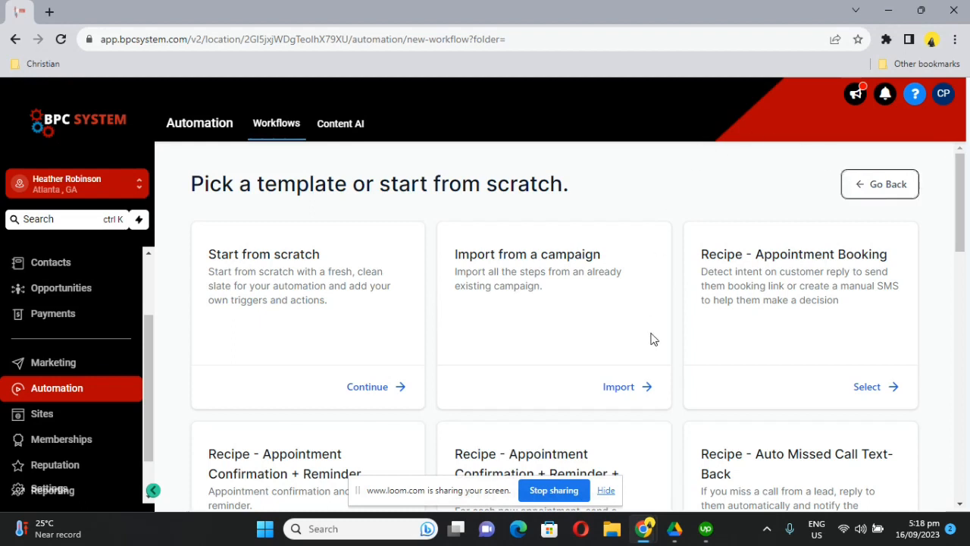
{"action": "scroll", "coordinate": [653, 339], "scroll_direction": "down", "scroll_amount": 1}
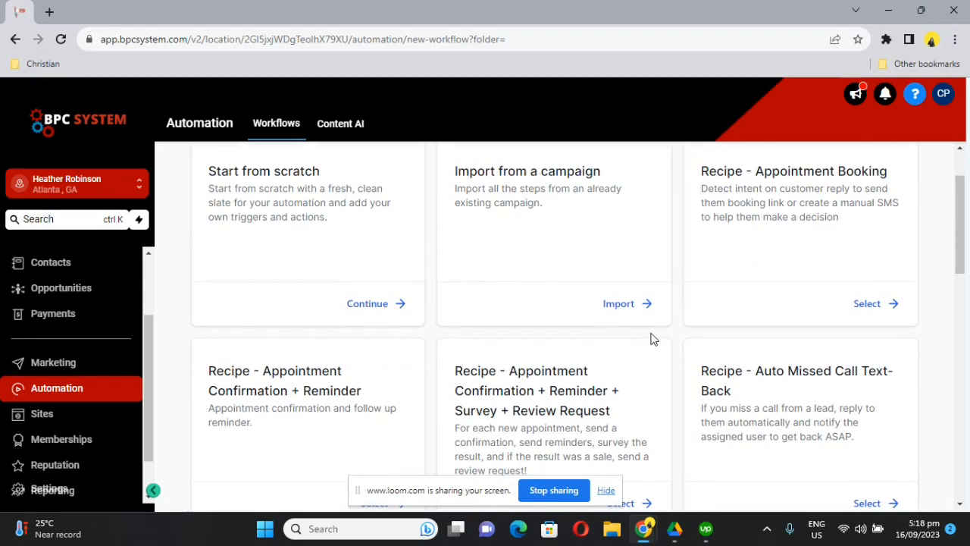
{"action": "scroll", "coordinate": [653, 339], "scroll_direction": "up", "scroll_amount": 1}
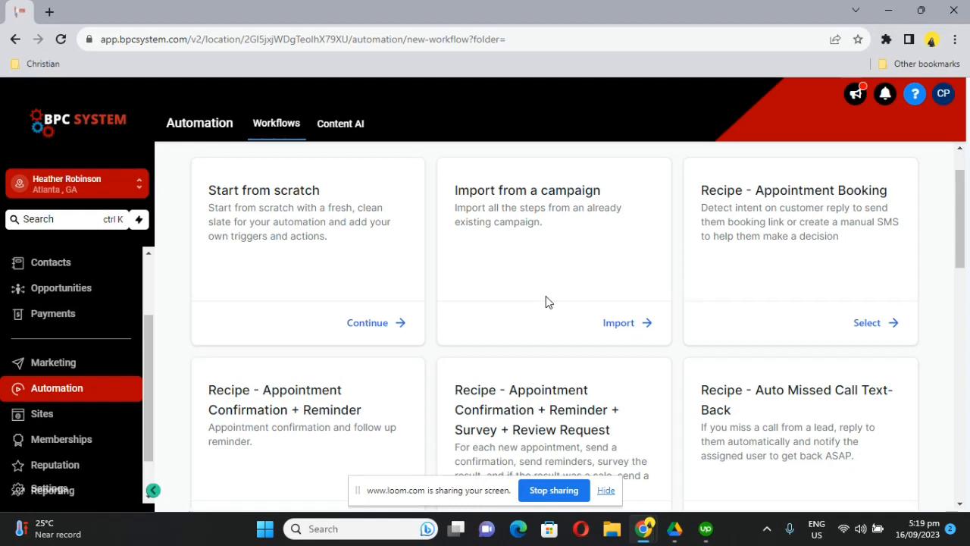
Start a blank workflow from scratch and rename it 'Booked Appointment'.
{"action": "left_click", "coordinate": [367, 323]}
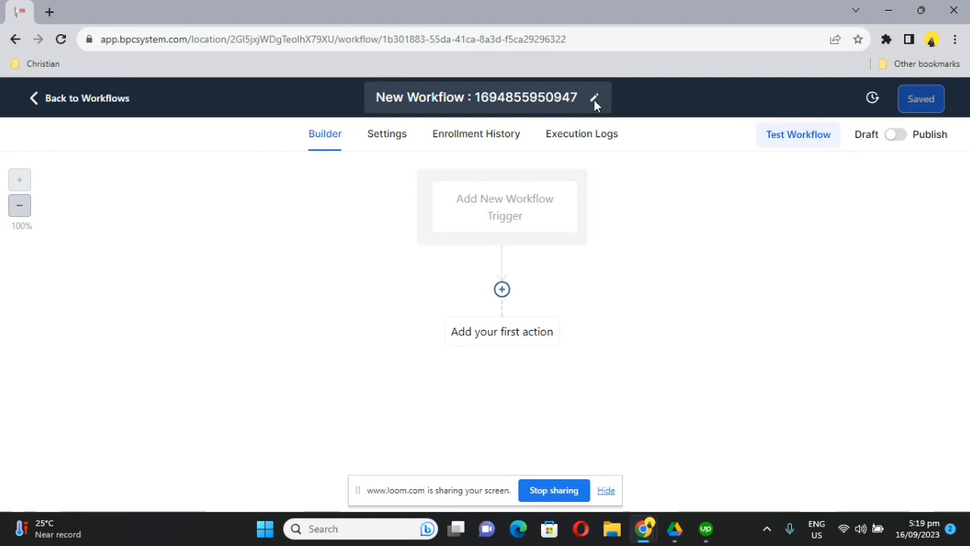
{"action": "left_click", "coordinate": [551, 92]}
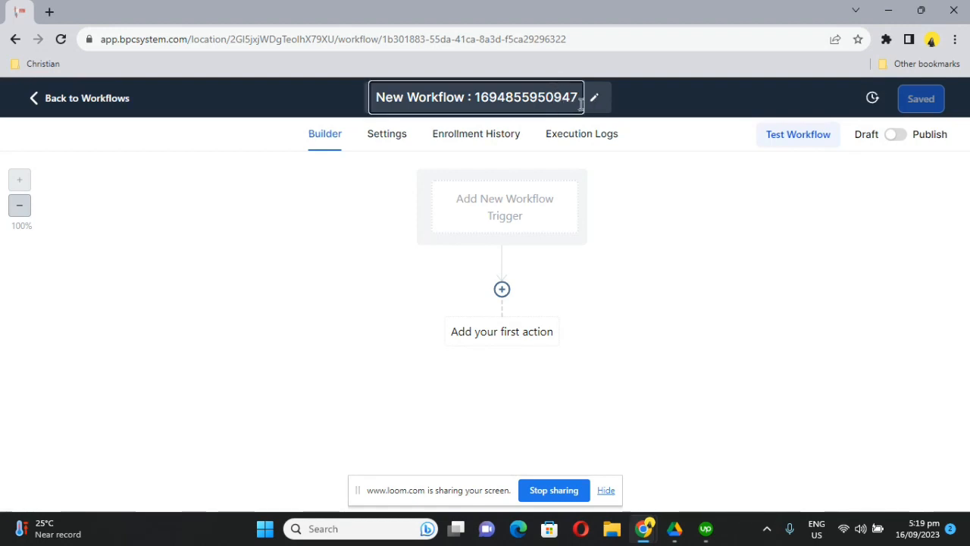
{"action": "left_click_drag", "start_coordinate": [582, 103], "coordinate": [374, 112]}
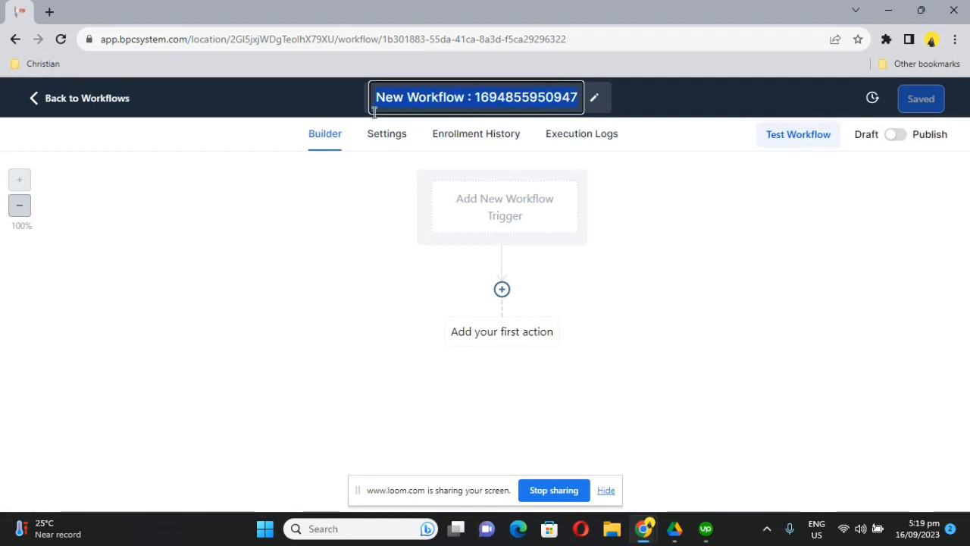
{"action": "key", "text": "BackSpace"}
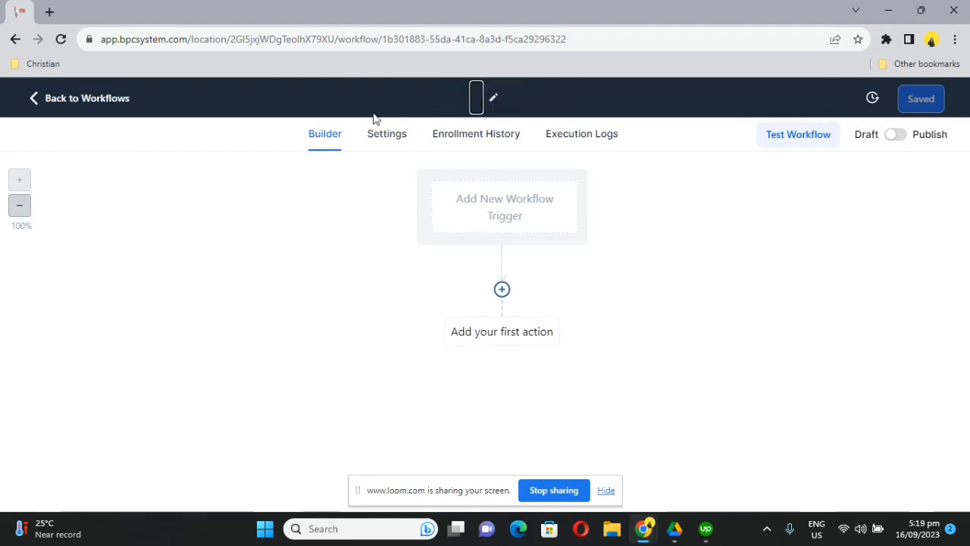
{"action": "type", "text": "Booked "}
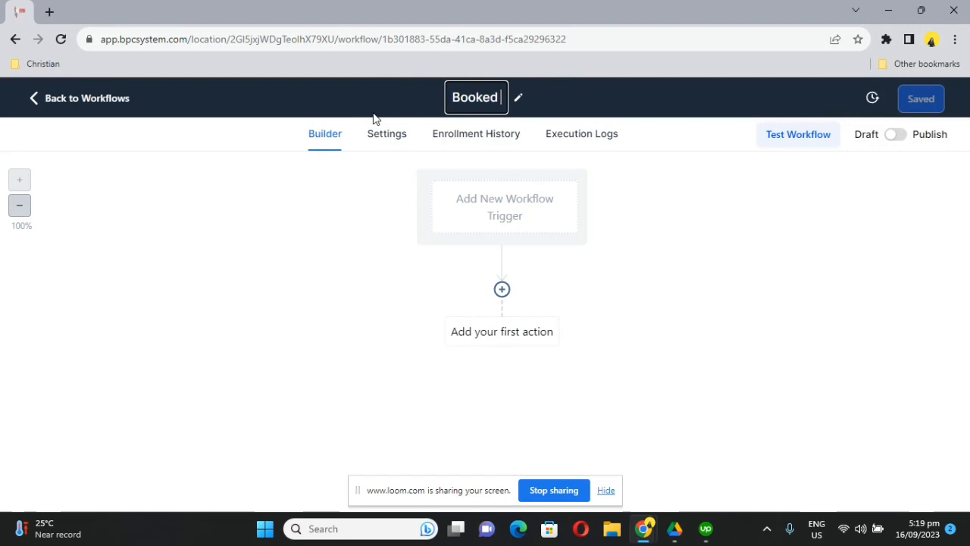
{"action": "type", "text": "Appoint"}
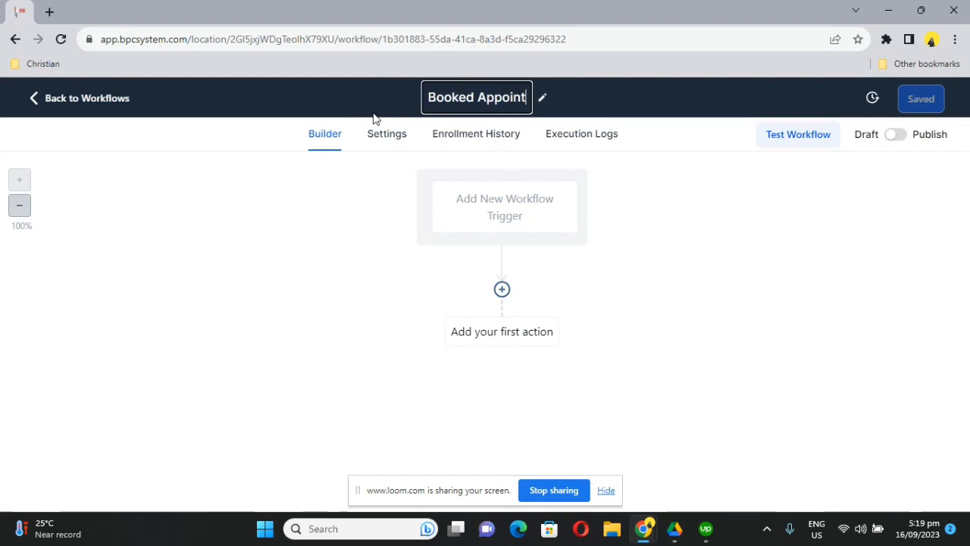
{"action": "type", "text": "ment"}
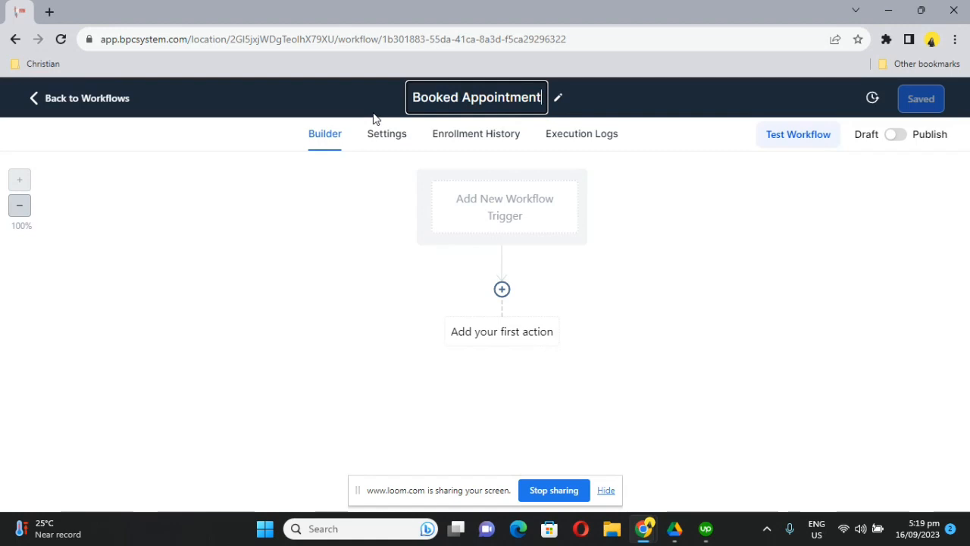
{"action": "key", "text": "Return"}
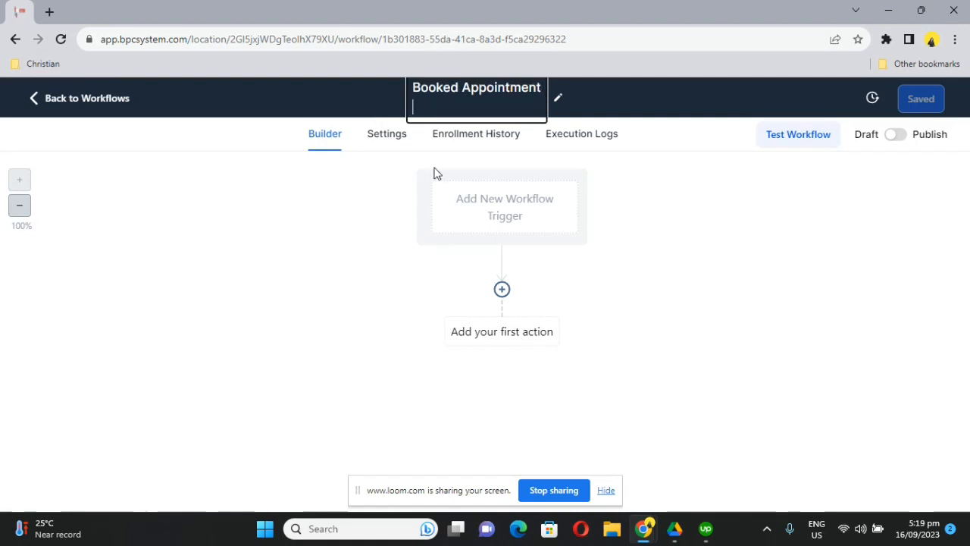
{"action": "key", "text": "BackSpace"}
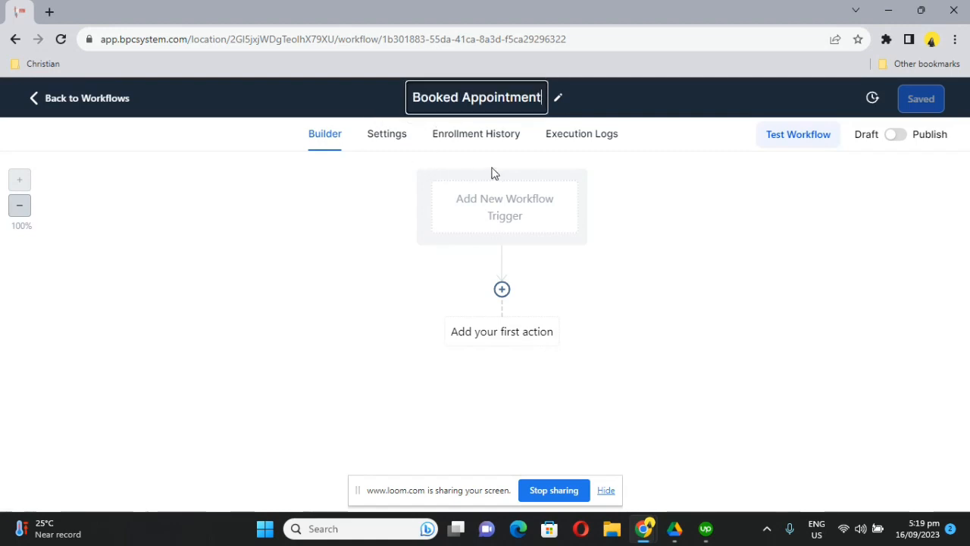
{"action": "left_click", "coordinate": [690, 194]}
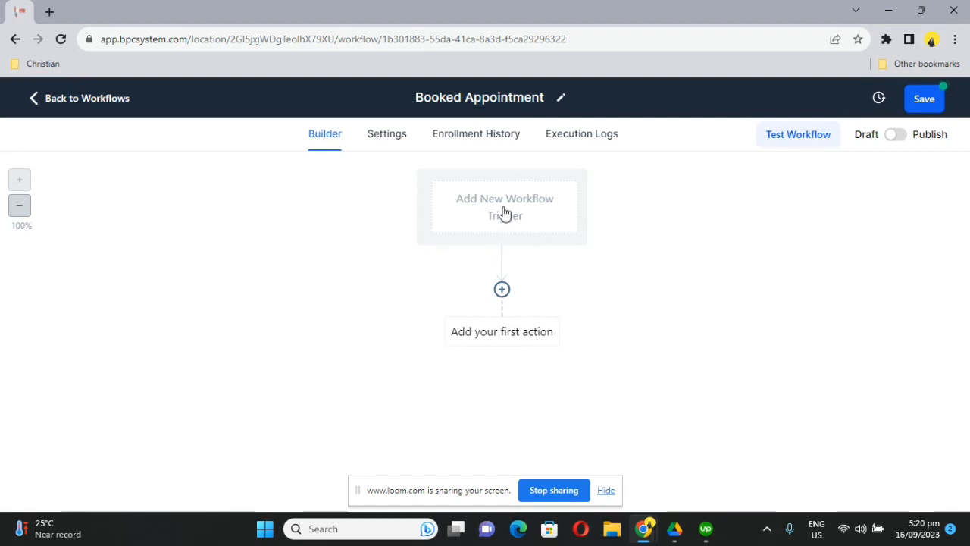
Set the workflow trigger to Customer Booked Appointment and add an empty filter row.
{"action": "left_click", "coordinate": [502, 213]}
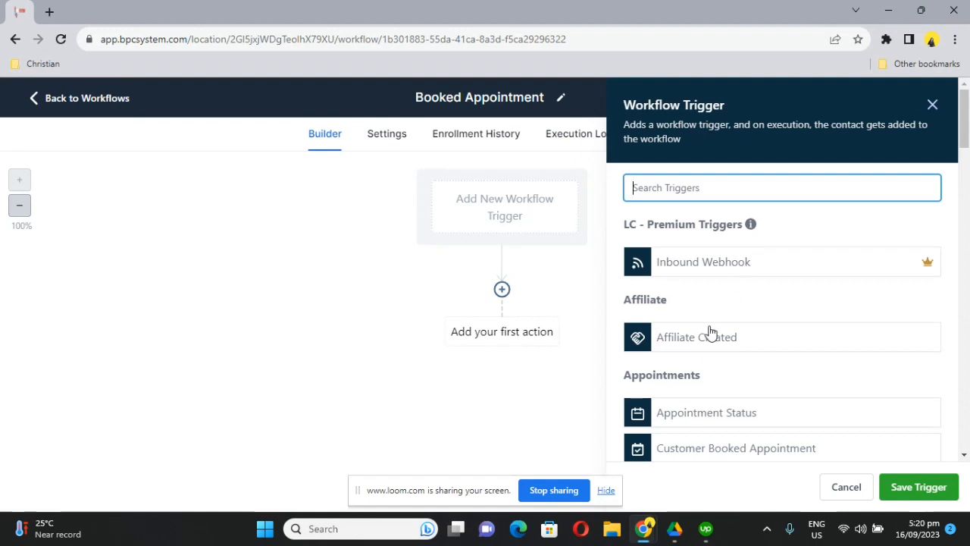
{"action": "left_click", "coordinate": [715, 457]}
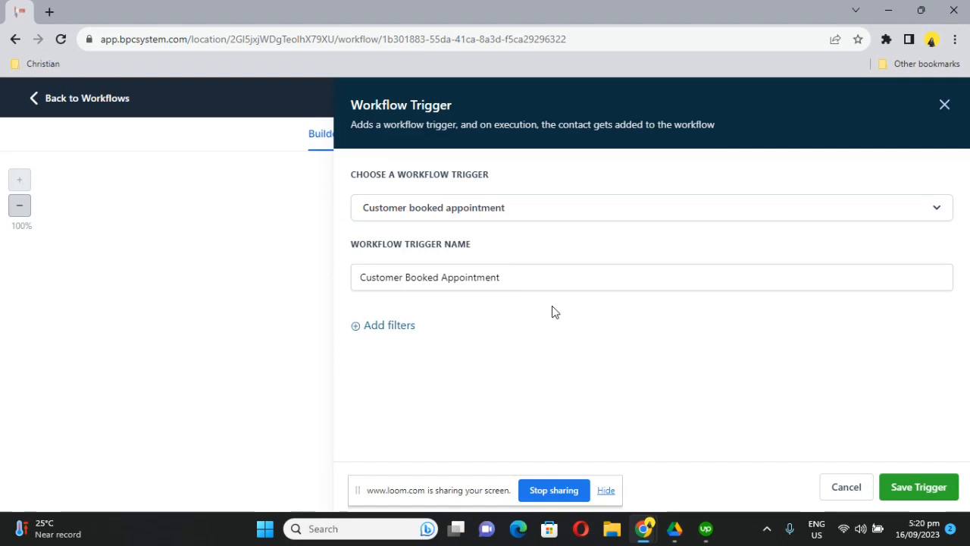
{"action": "left_click", "coordinate": [382, 335]}
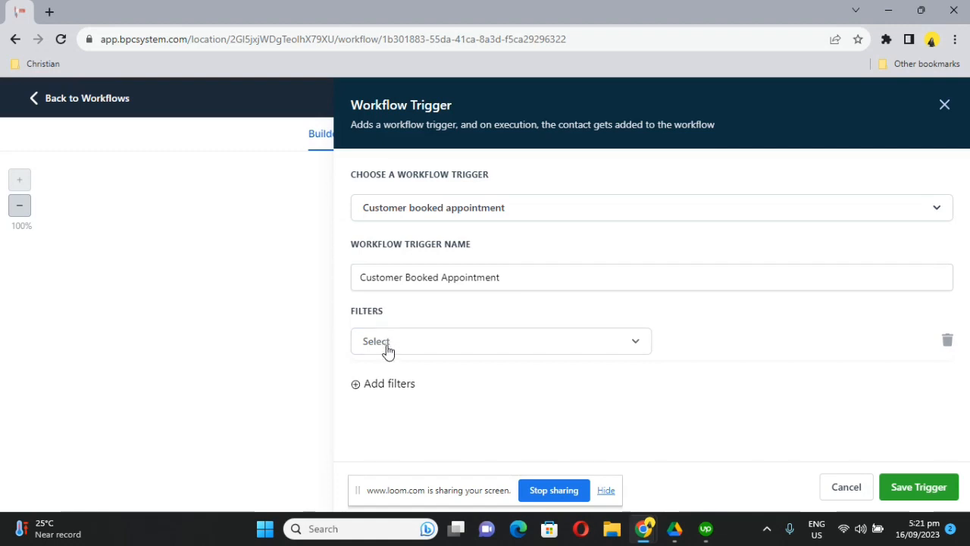
Look through the available filter fields for the trigger.
{"action": "left_click", "coordinate": [388, 350]}
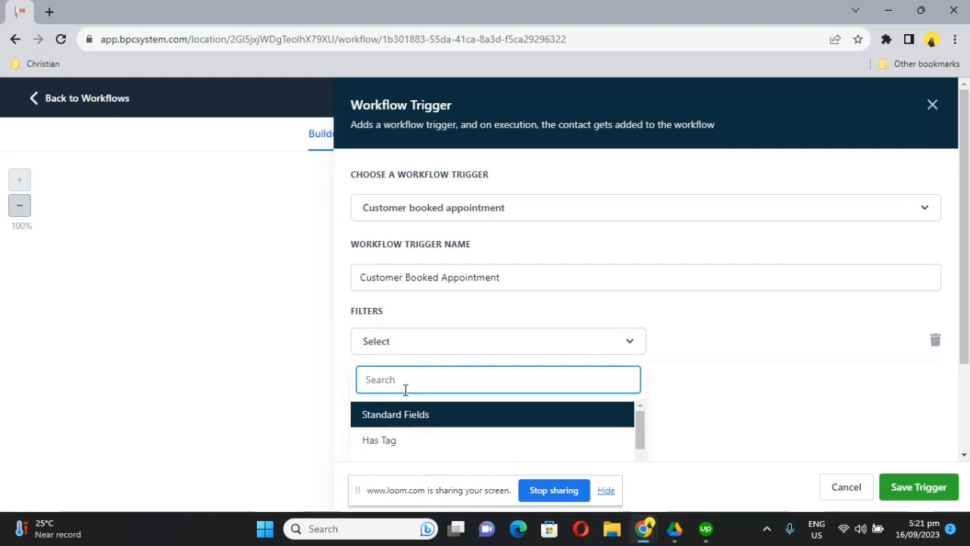
{"action": "scroll", "coordinate": [404, 388], "scroll_direction": "down", "scroll_amount": 1}
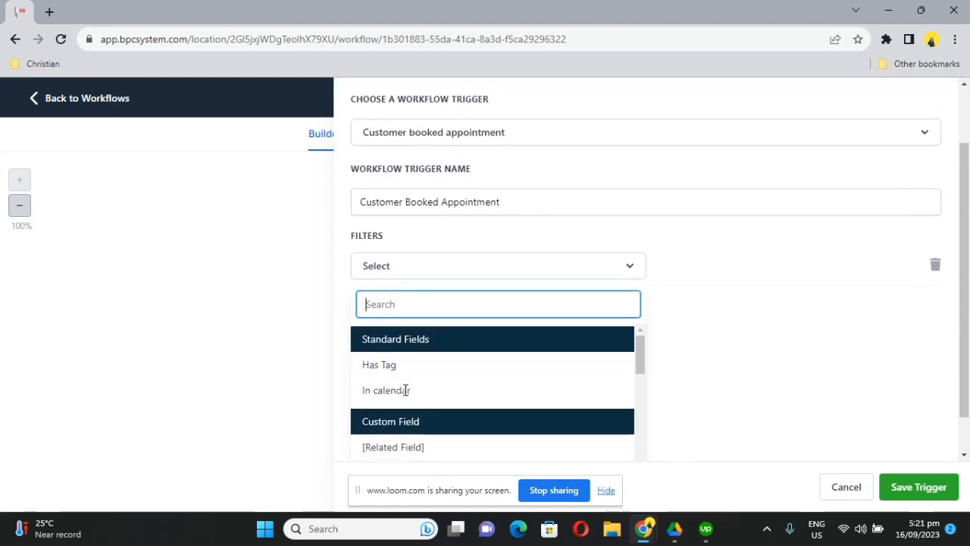
{"action": "scroll", "coordinate": [396, 438], "scroll_direction": "down", "scroll_amount": 1}
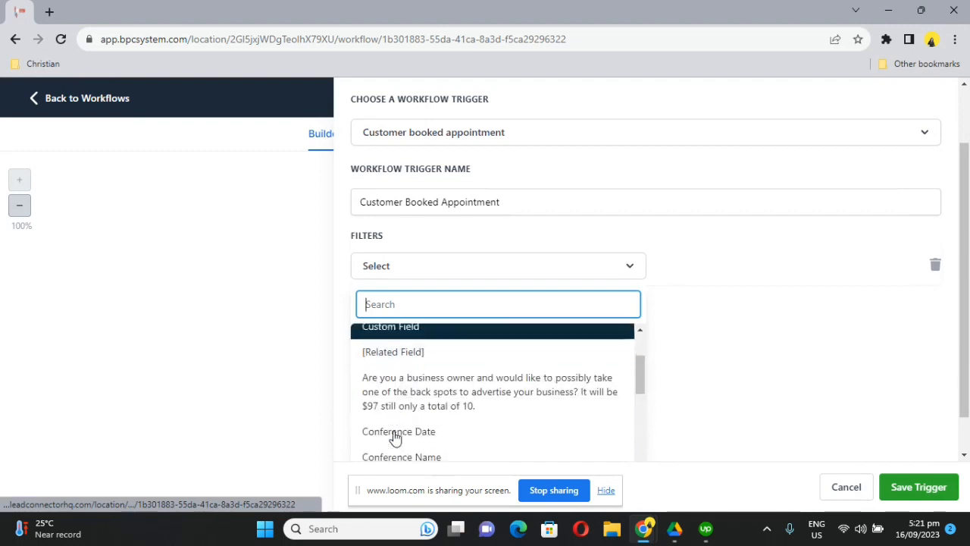
{"action": "scroll", "coordinate": [396, 438], "scroll_direction": "up", "scroll_amount": 1}
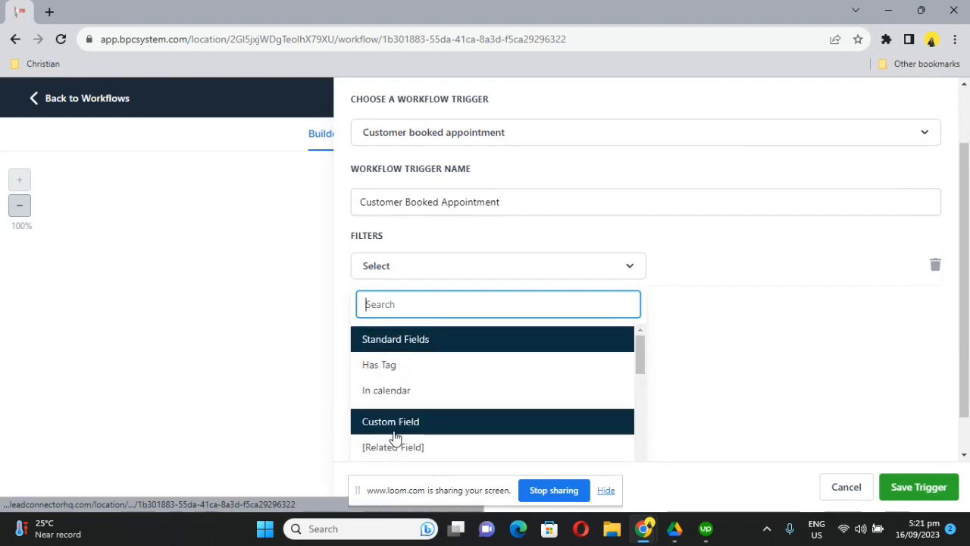
{"action": "left_click", "coordinate": [439, 267]}
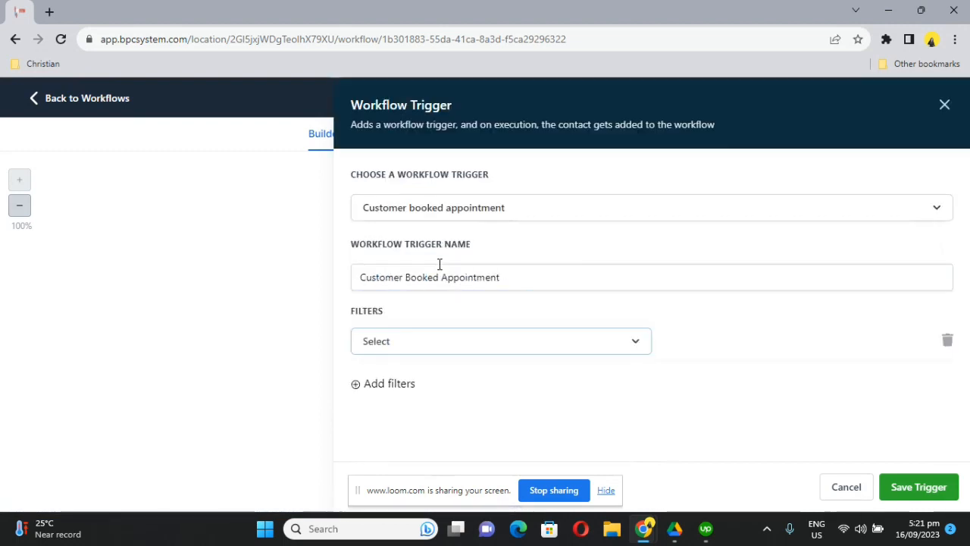
{"action": "left_click", "coordinate": [434, 351]}
{"action": "scroll", "coordinate": [413, 450], "scroll_direction": "down", "scroll_amount": 1}
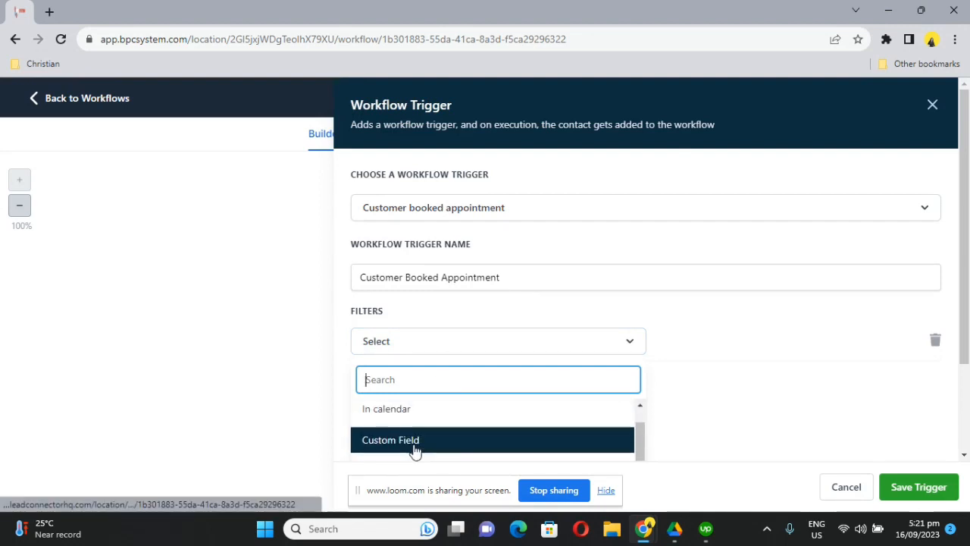
{"action": "scroll", "coordinate": [413, 451], "scroll_direction": "down", "scroll_amount": 1}
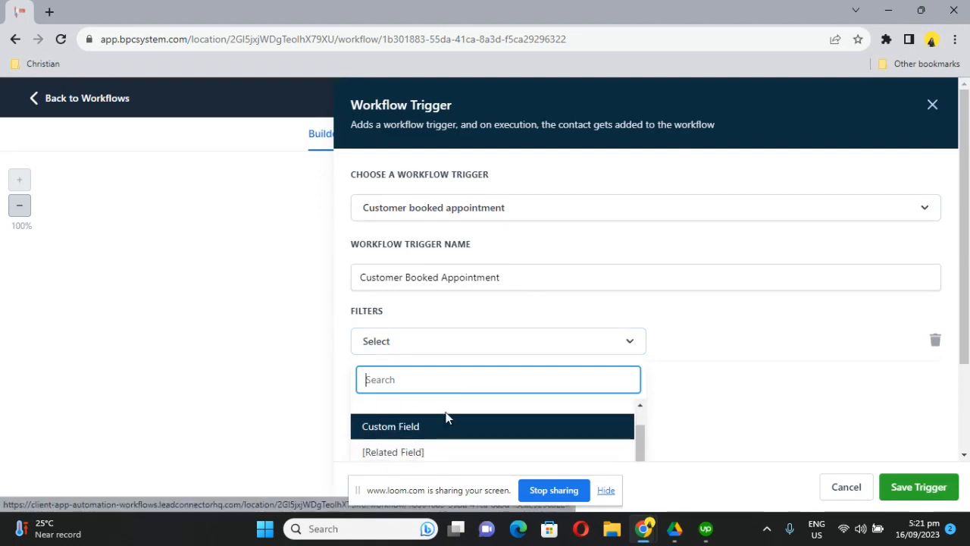
{"action": "scroll", "coordinate": [457, 433], "scroll_direction": "up", "scroll_amount": 1}
Filter by In calendar = Basic Booking Calendar NO ONE CONNECTED, save the trigger, and add an action.
{"action": "left_click", "coordinate": [455, 433]}
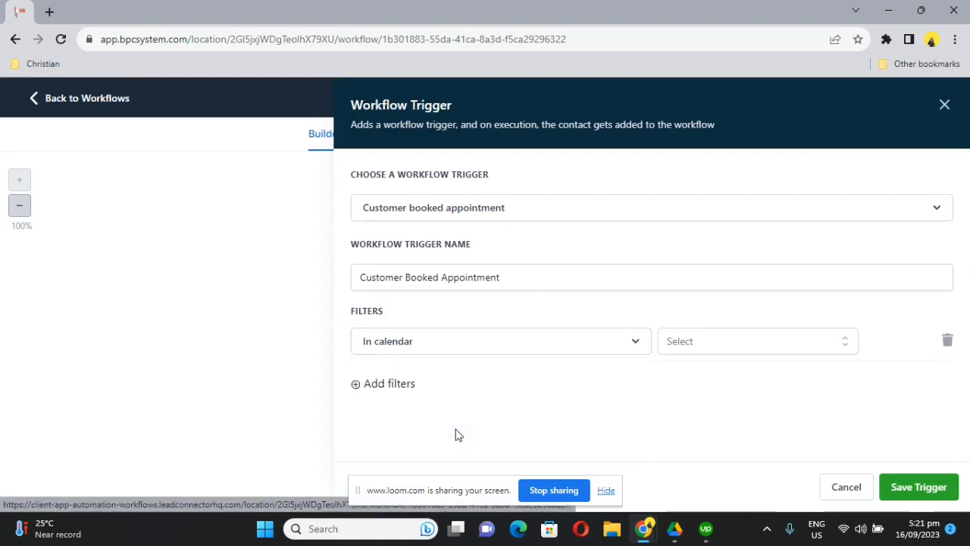
{"action": "left_click", "coordinate": [712, 340]}
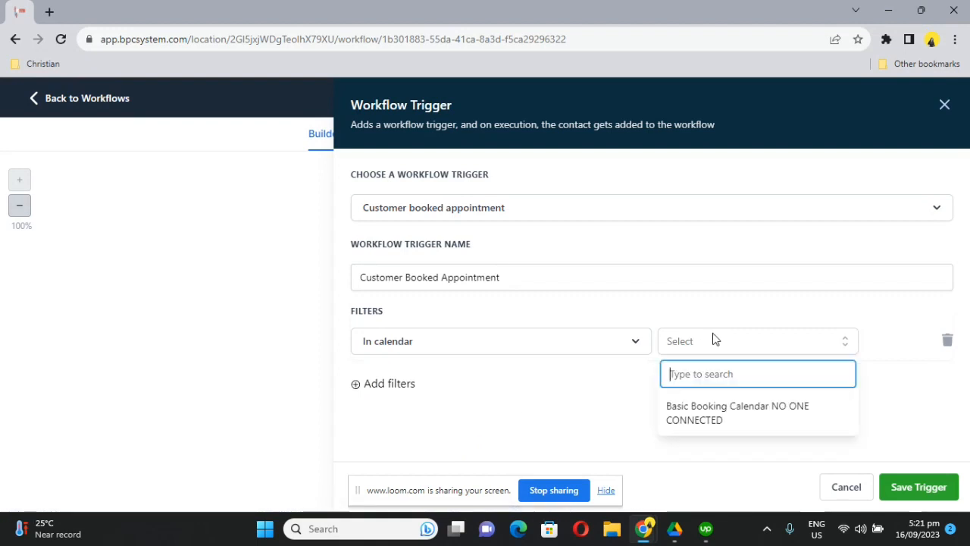
{"action": "left_click", "coordinate": [715, 423]}
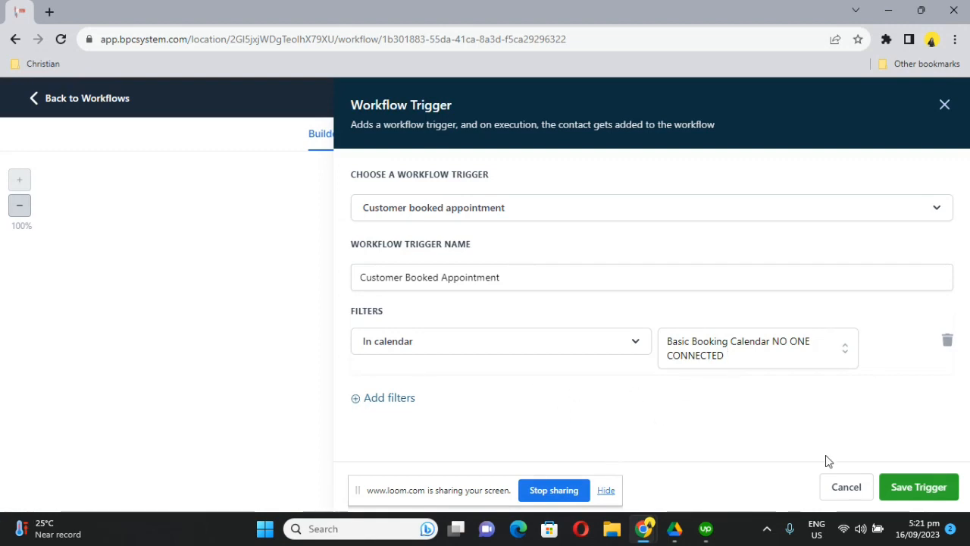
{"action": "left_click", "coordinate": [911, 489]}
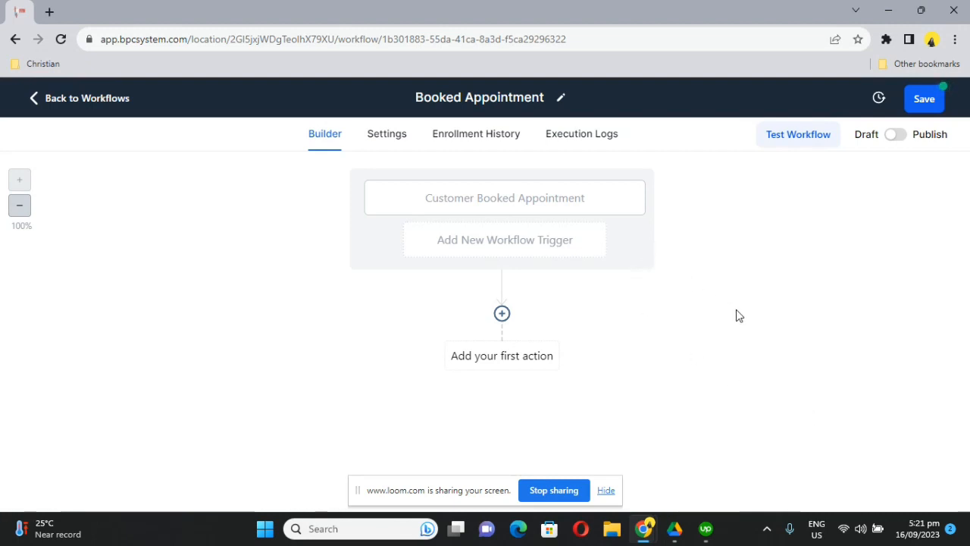
{"action": "left_click", "coordinate": [502, 313]}
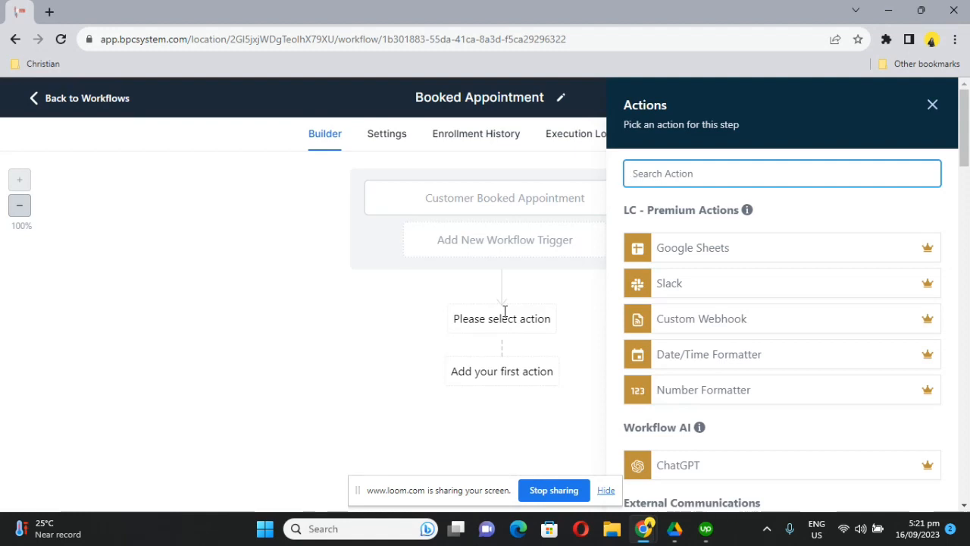
Choose Send Email under External Communications as the first action.
{"action": "scroll", "coordinate": [735, 339], "scroll_direction": "down", "scroll_amount": 3}
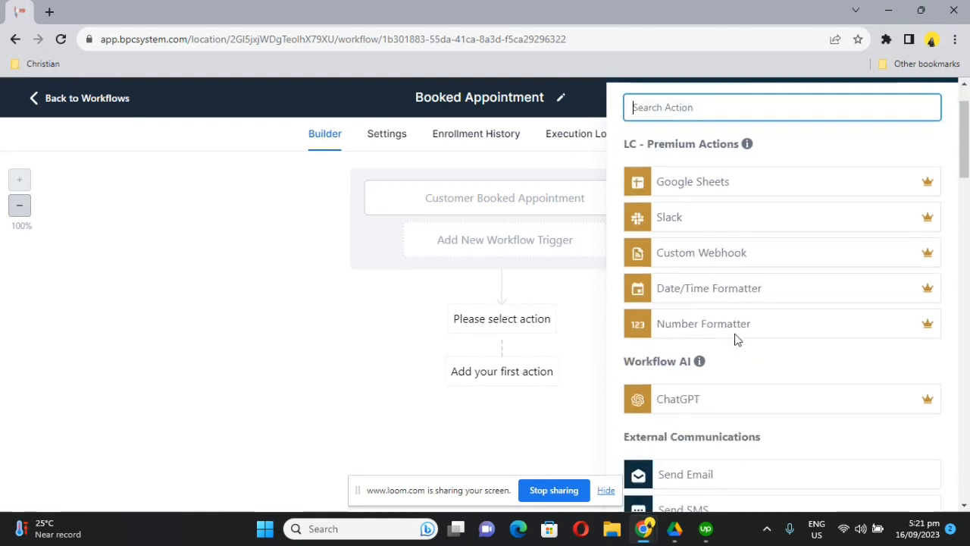
{"action": "scroll", "coordinate": [734, 339], "scroll_direction": "up", "scroll_amount": 1}
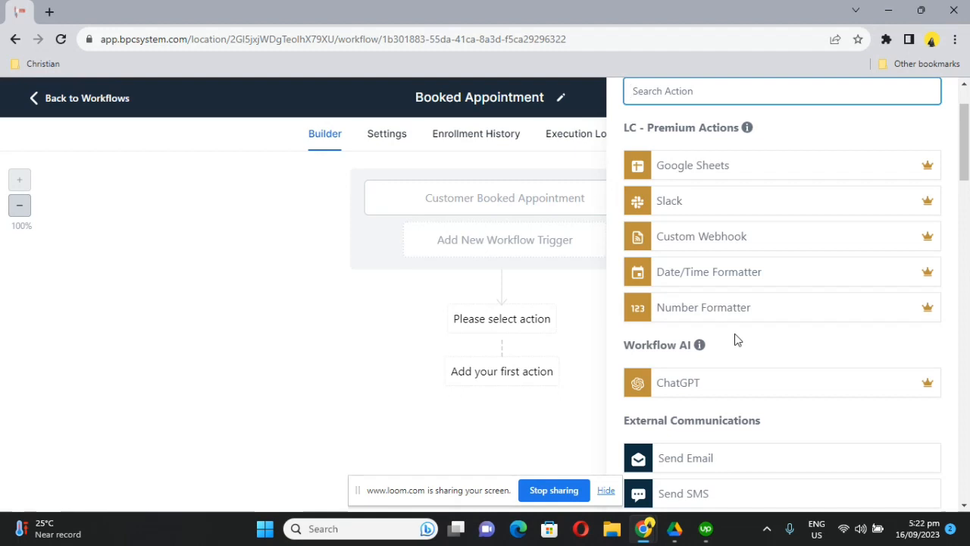
{"action": "scroll", "coordinate": [736, 339], "scroll_direction": "down", "scroll_amount": 1}
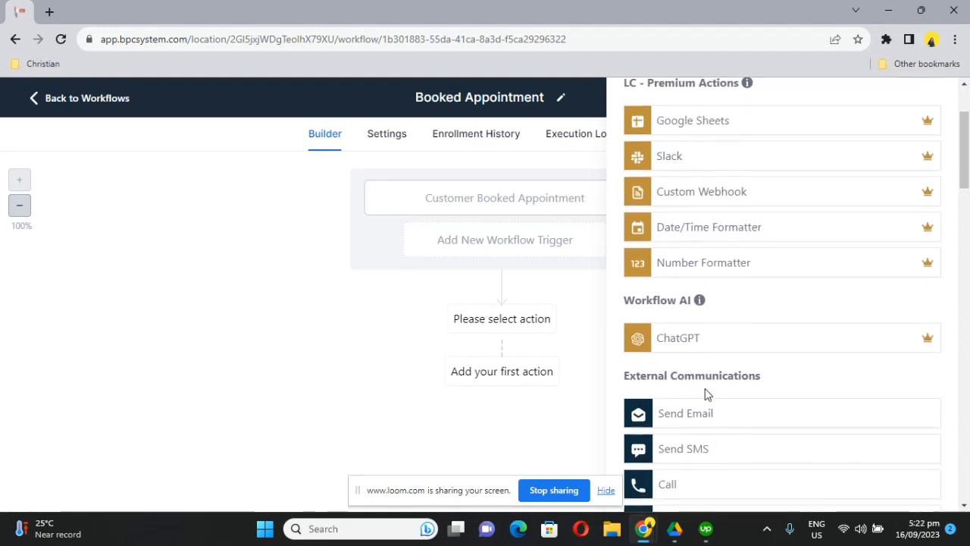
{"action": "left_click", "coordinate": [686, 421]}
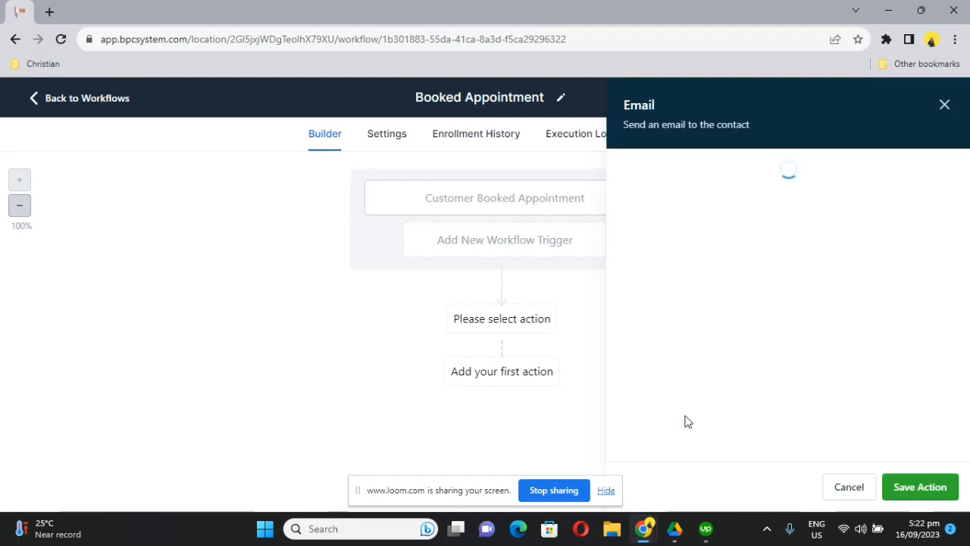
Set the email subject to 'Thanks for booking your first appointment!' from the suggestion.
{"action": "scroll", "coordinate": [685, 415], "scroll_direction": "down", "scroll_amount": 3}
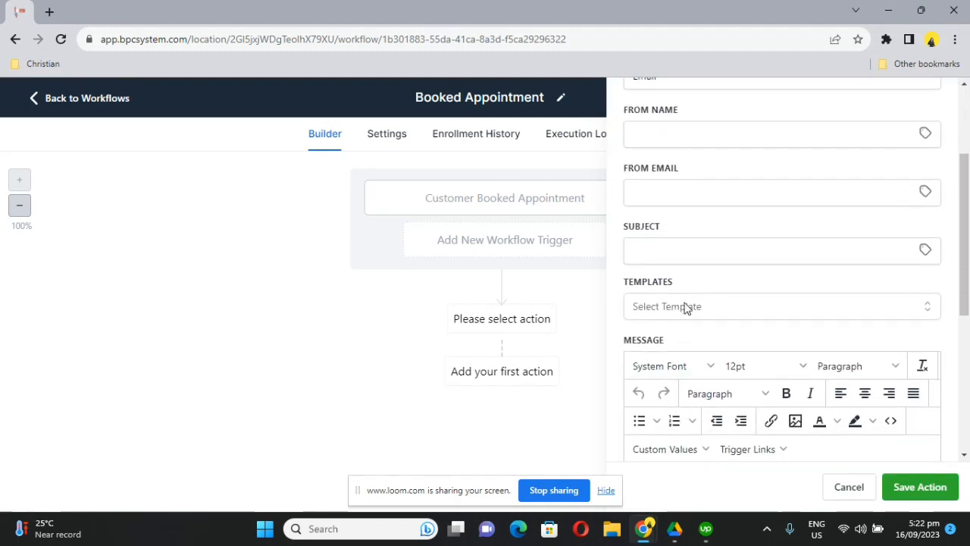
{"action": "left_click", "coordinate": [695, 257]}
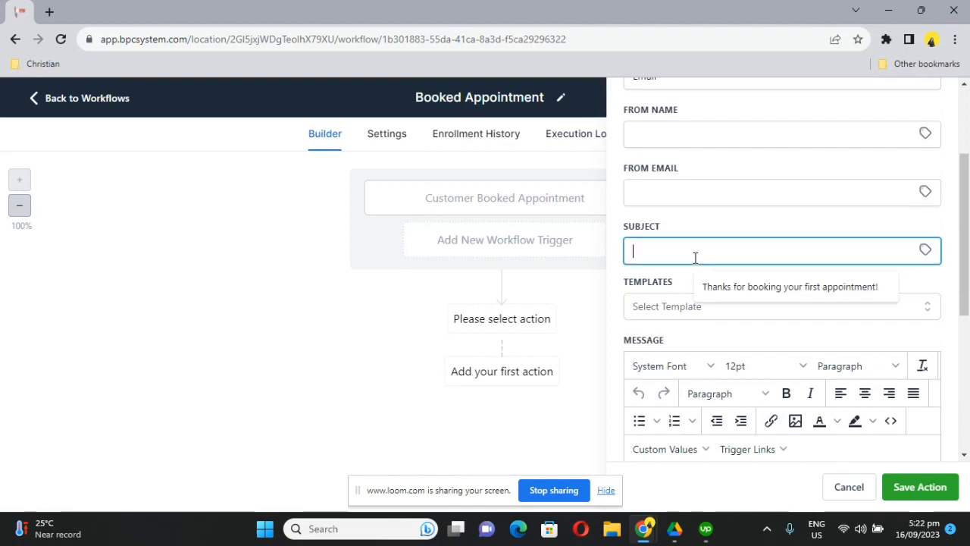
{"action": "type", "text": "Thans"}
{"action": "key", "text": "BackSpace"}
{"action": "key", "text": "BackSpace"}
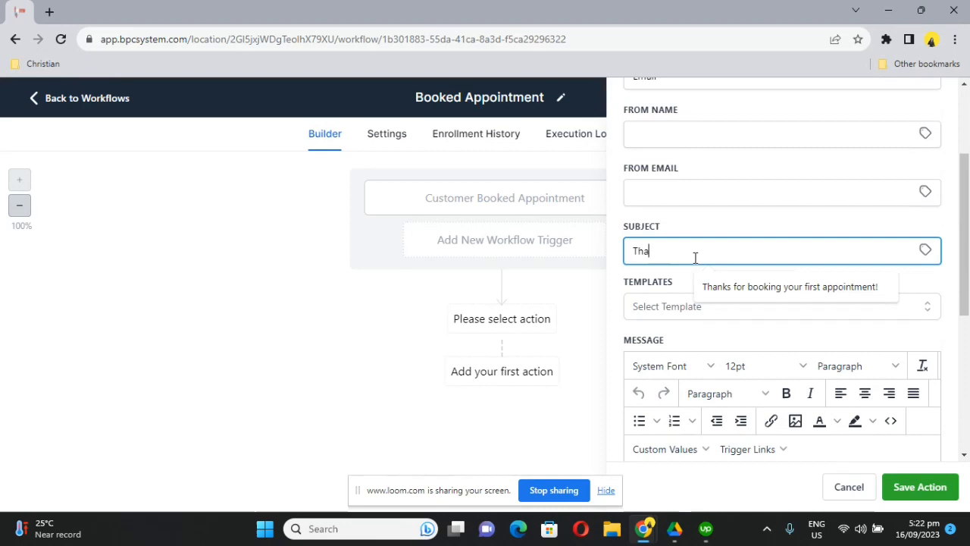
{"action": "left_click", "coordinate": [773, 285]}
{"action": "scroll", "coordinate": [758, 337], "scroll_direction": "down", "scroll_amount": 1}
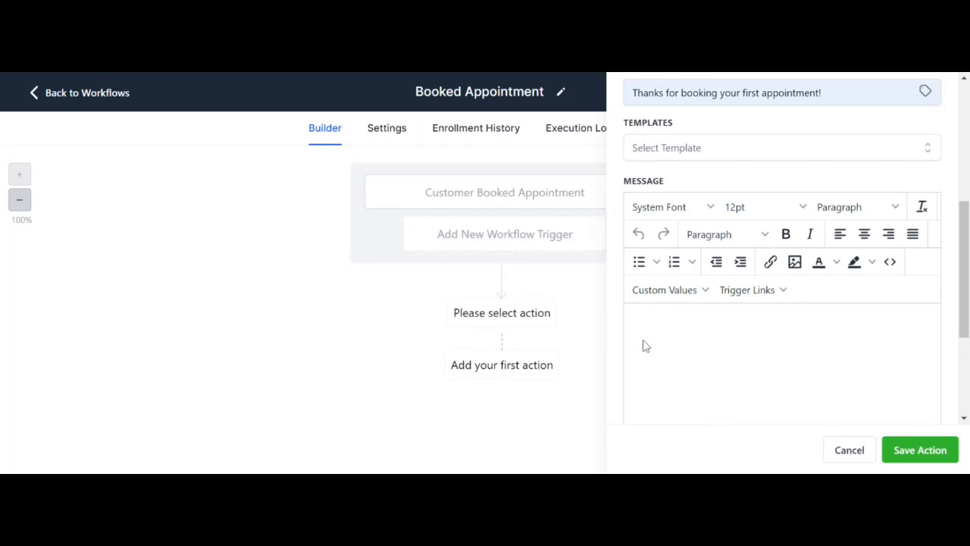
Begin the message with 'Hi' followed by the User First Name custom value.
{"action": "scroll", "coordinate": [684, 345], "scroll_direction": "down", "scroll_amount": 1}
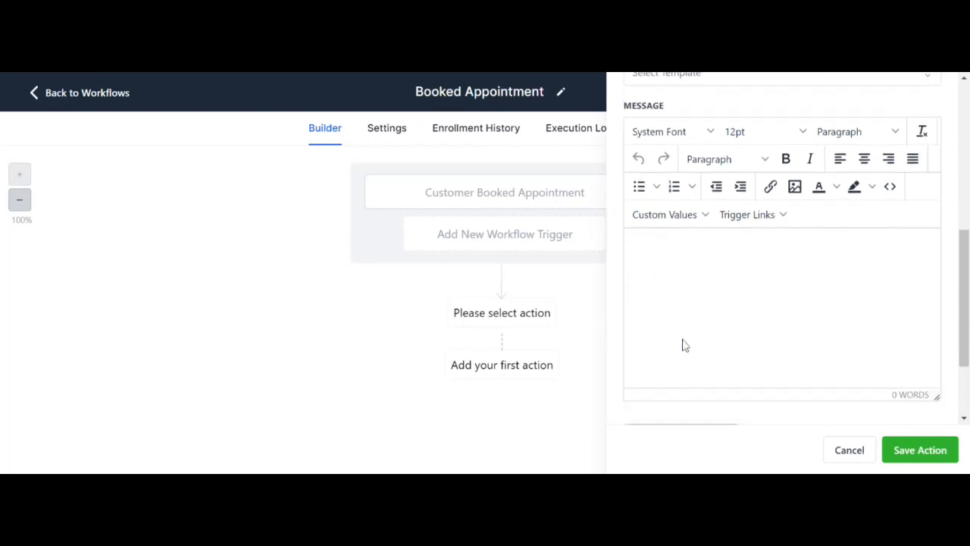
{"action": "type", "text": "Hi"}
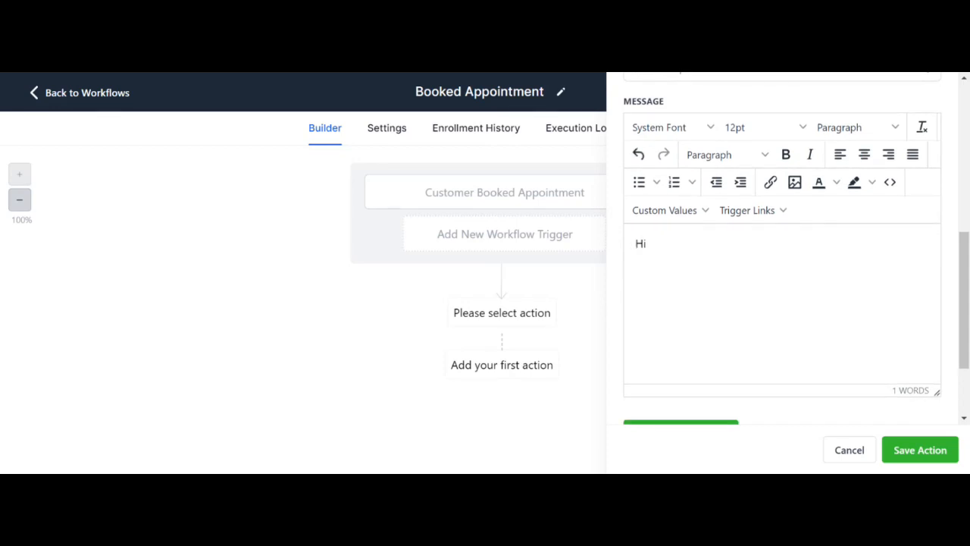
{"action": "left_click", "coordinate": [672, 216]}
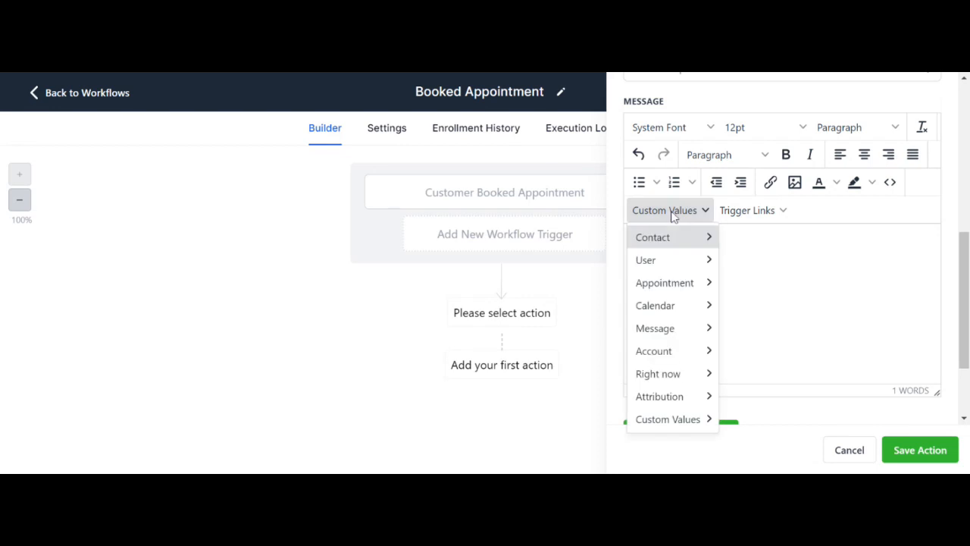
{"action": "mouse_move", "coordinate": [664, 261]}
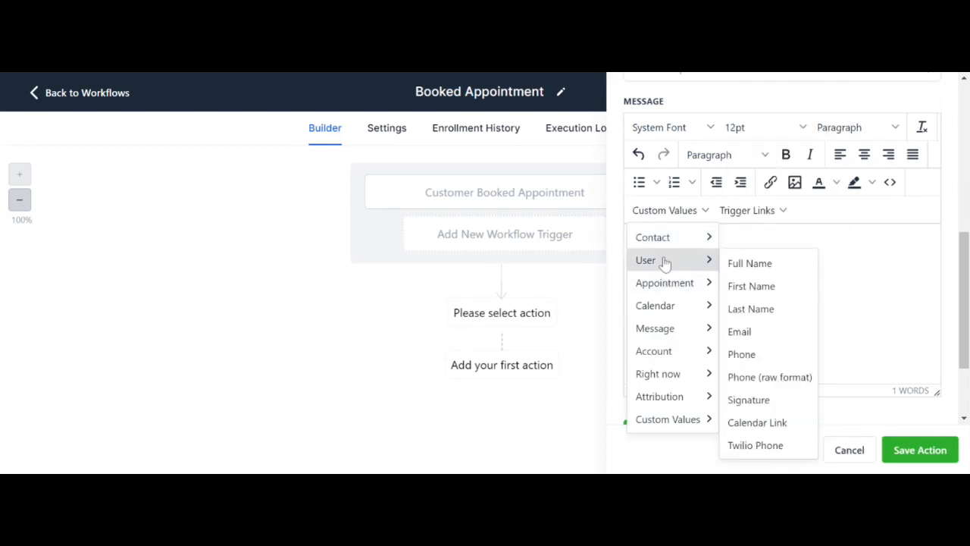
{"action": "left_click", "coordinate": [739, 295]}
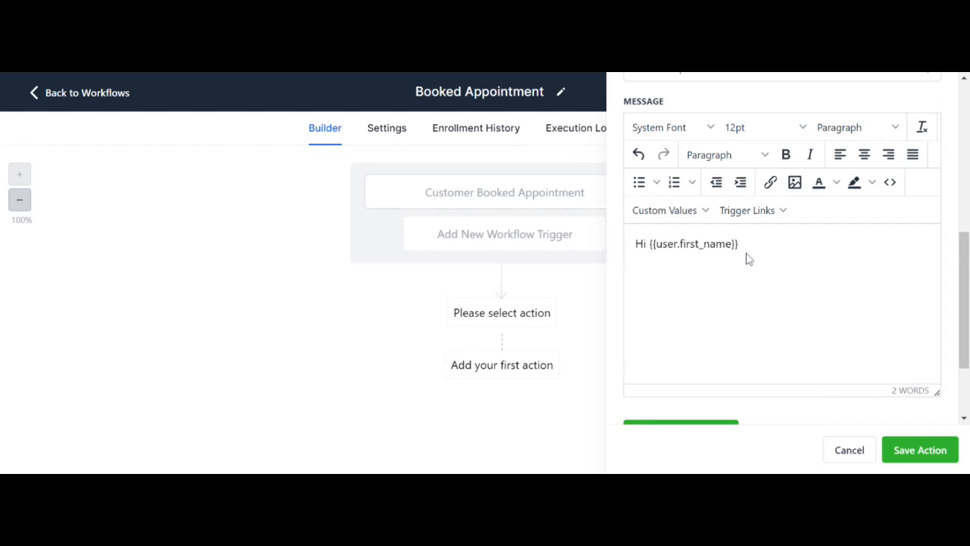
Add 'Thanks for booking an appointment with us. Here's your schedule.' plus the Appointment Start Date value.
{"action": "key", "text": "Return"}
{"action": "type", "text": "Thanks for booking an "}
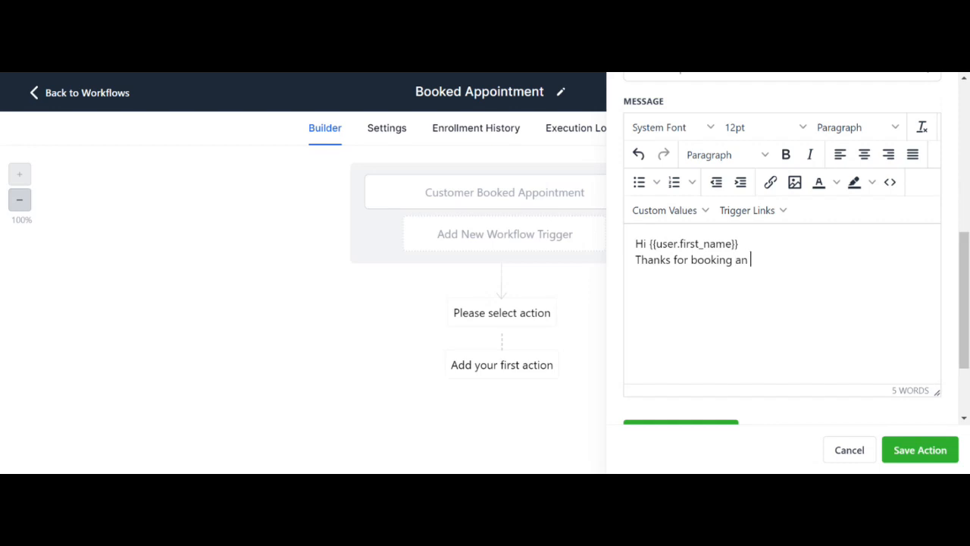
{"action": "type", "text": "appointment with us. "}
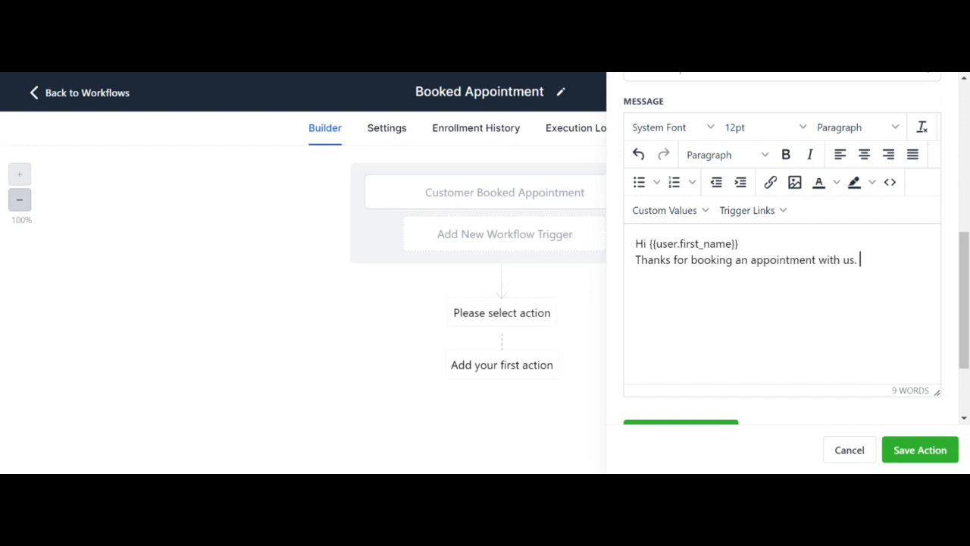
{"action": "type", "text": "Here's your schedule"}
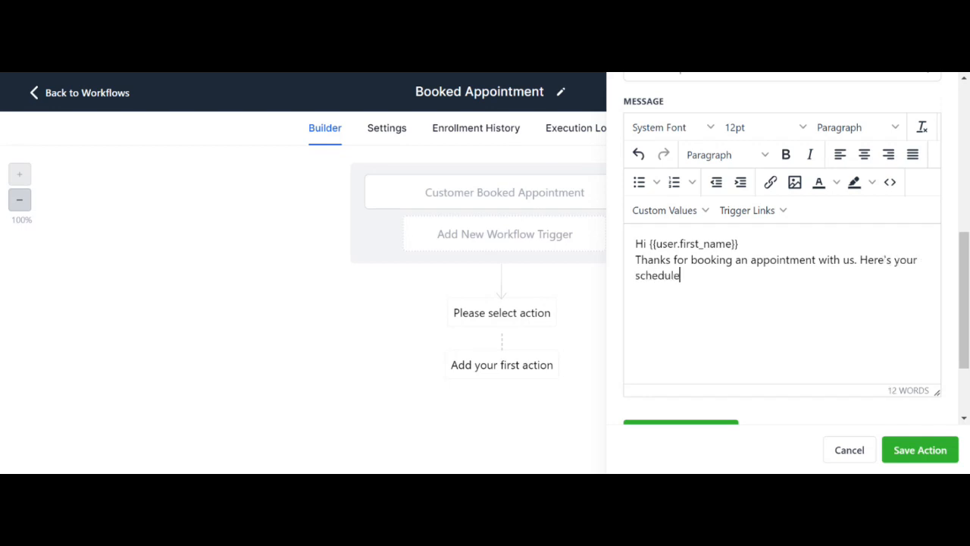
{"action": "type", "text": "."}
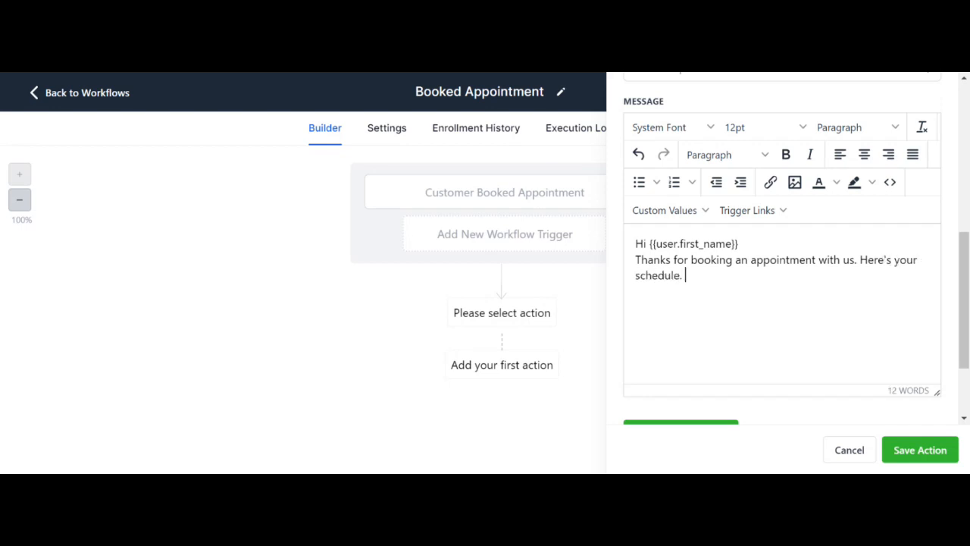
{"action": "left_click", "coordinate": [690, 219]}
{"action": "mouse_move", "coordinate": [680, 359]}
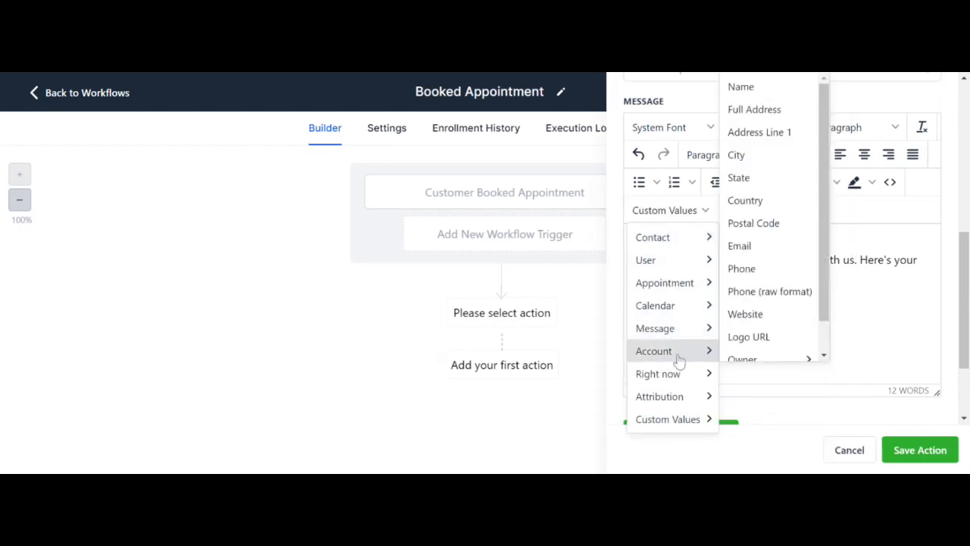
{"action": "mouse_move", "coordinate": [690, 286]}
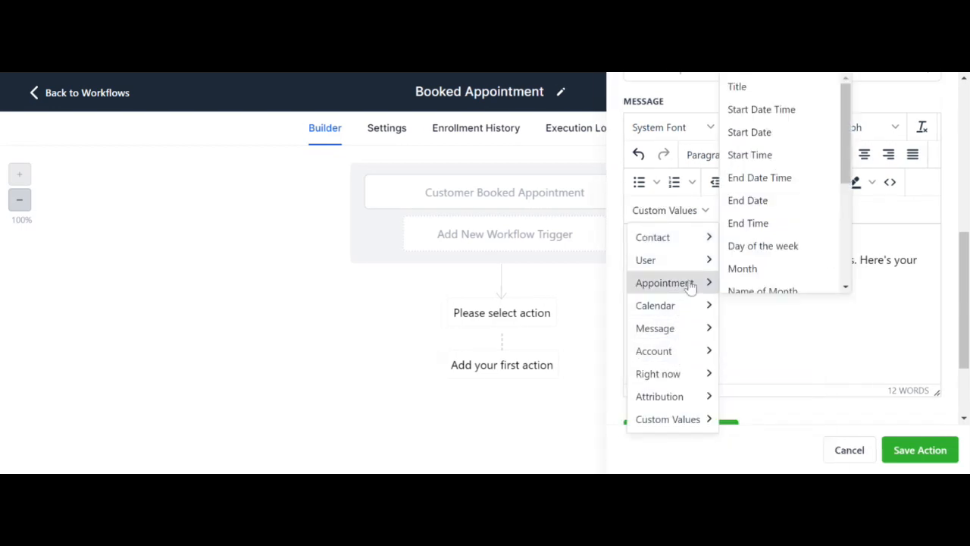
{"action": "left_click", "coordinate": [762, 134]}
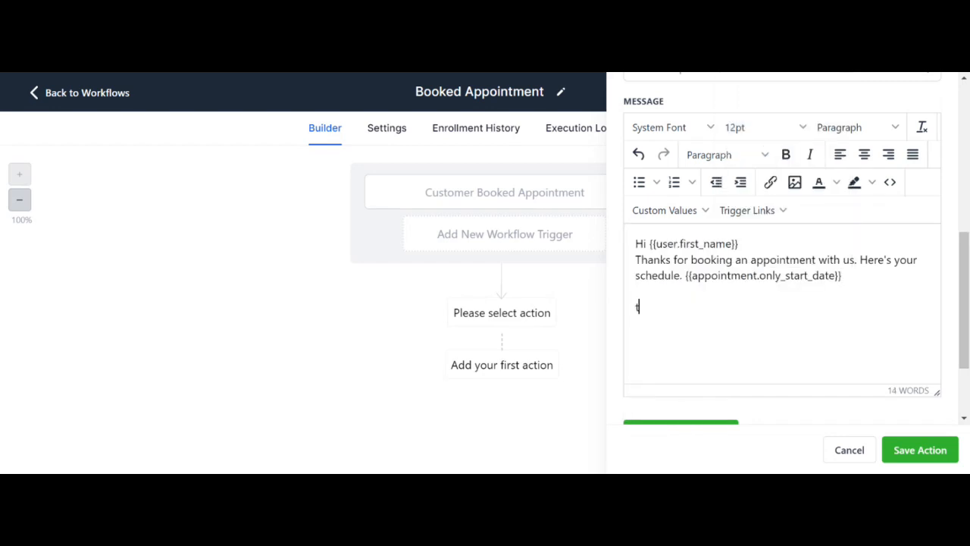
Close the message with 'Thank you,' and the sender's name on a new line.
{"action": "type", "text": "Thank you,"}
{"action": "key", "text": "Return"}
{"action": "type", "text": "Christian"}
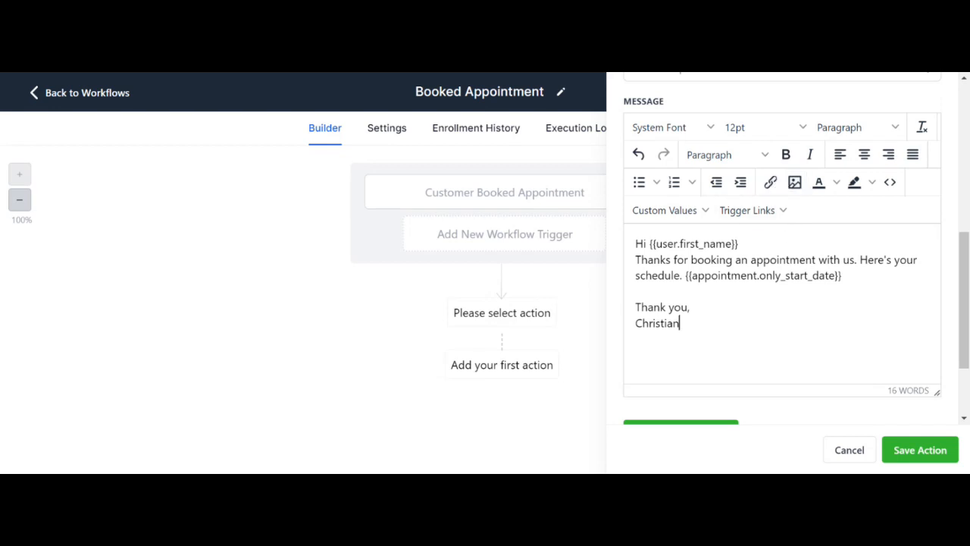
Send a test of the email to a test Gmail address.
{"action": "scroll", "coordinate": [780, 250], "scroll_direction": "down", "scroll_amount": 1}
{"action": "scroll", "coordinate": [780, 250], "scroll_direction": "up", "scroll_amount": 1}
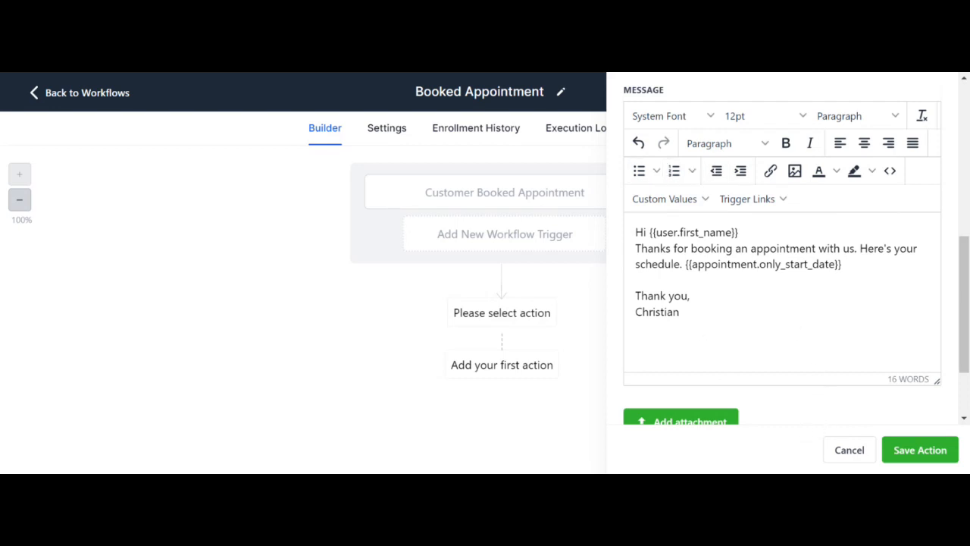
{"action": "scroll", "coordinate": [838, 338], "scroll_direction": "down", "scroll_amount": 2}
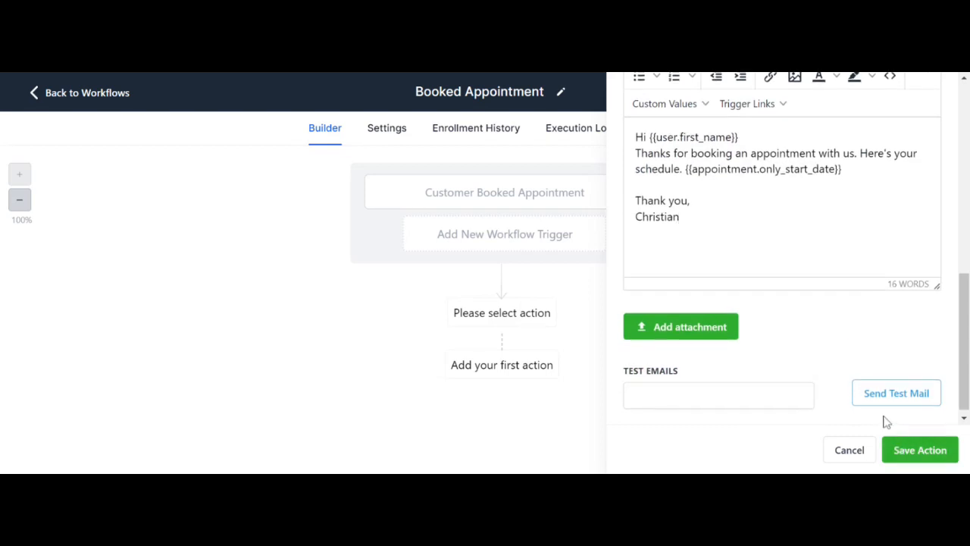
{"action": "left_click", "coordinate": [712, 395]}
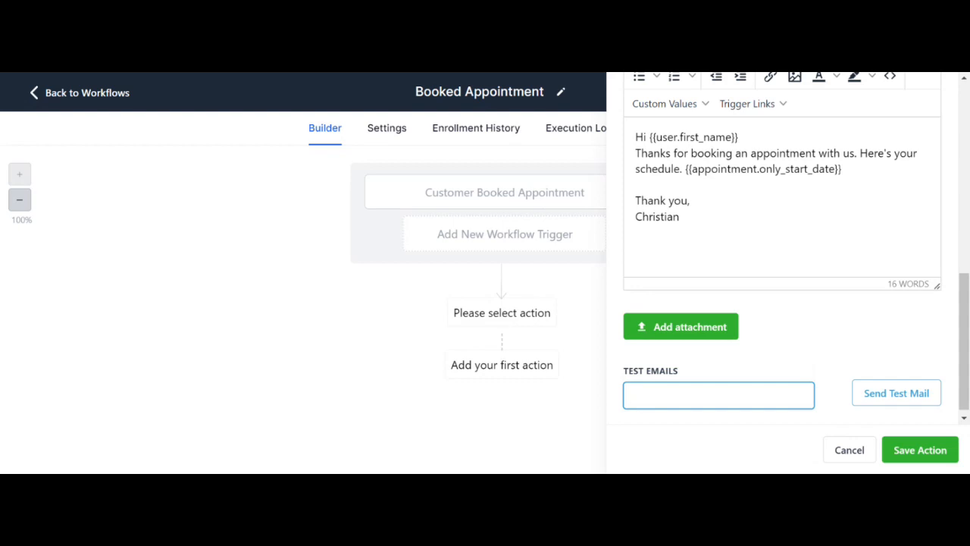
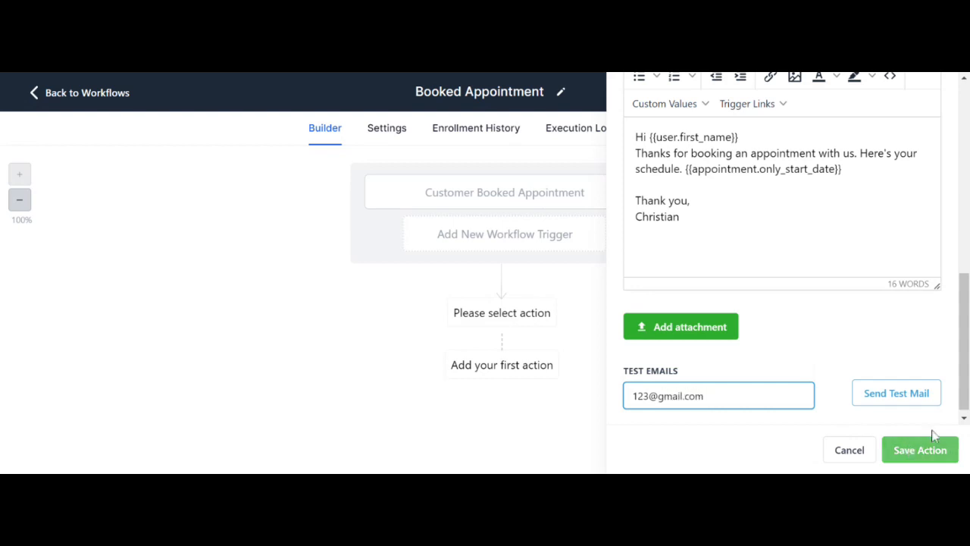
{"action": "left_click", "coordinate": [916, 399]}
Clear the test address and save the Email action.
{"action": "left_click", "coordinate": [704, 395]}
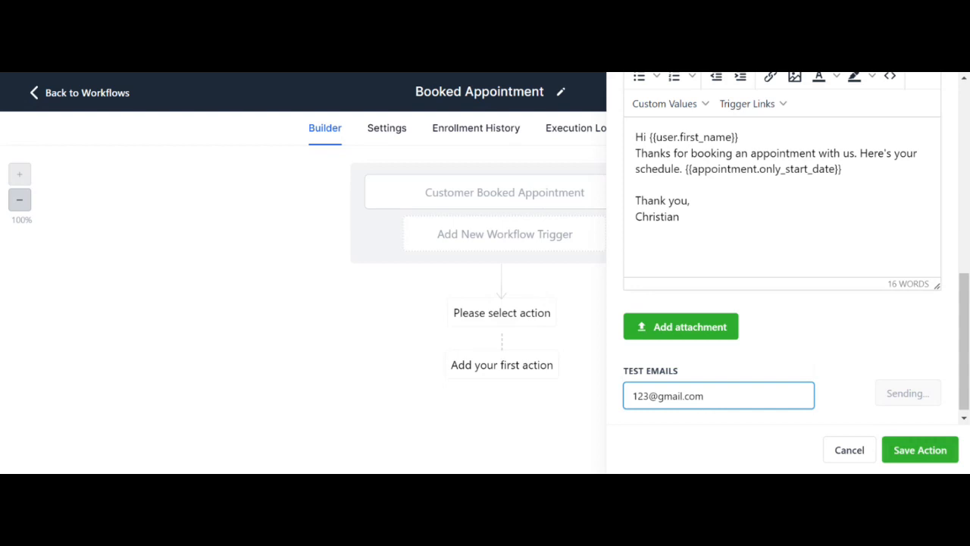
{"action": "key", "text": "BackSpace"}
{"action": "key", "text": "BackSpace"}
{"action": "key", "text": "BackSpace"}
{"action": "key", "text": "BackSpace"}
{"action": "key", "text": "BackSpace"}
{"action": "key", "text": "BackSpace"}
{"action": "key", "text": "BackSpace"}
{"action": "key", "text": "BackSpace"}
{"action": "key", "text": "BackSpace"}
{"action": "key", "text": "BackSpace"}
{"action": "key", "text": "BackSpace"}
{"action": "key", "text": "BackSpace"}
{"action": "key", "text": "BackSpace"}
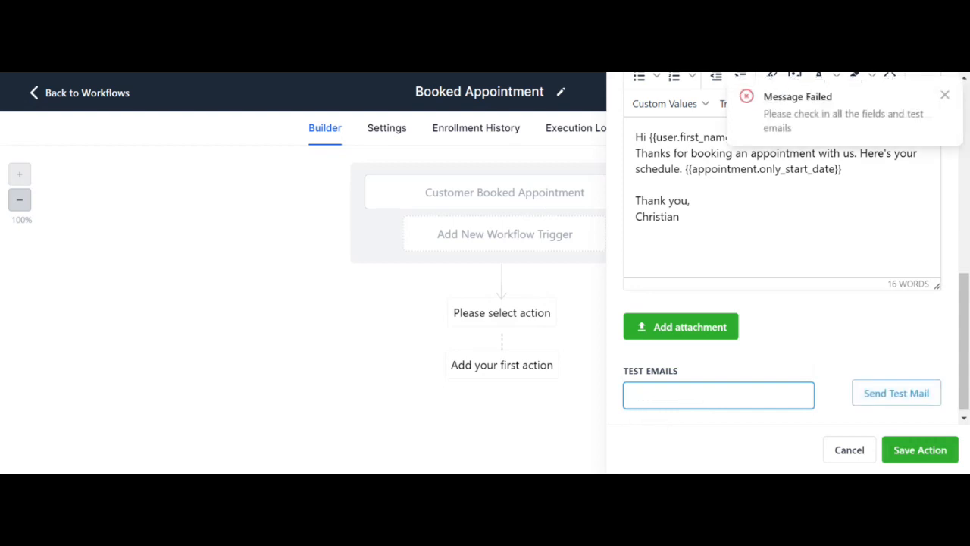
{"action": "left_click", "coordinate": [921, 452]}
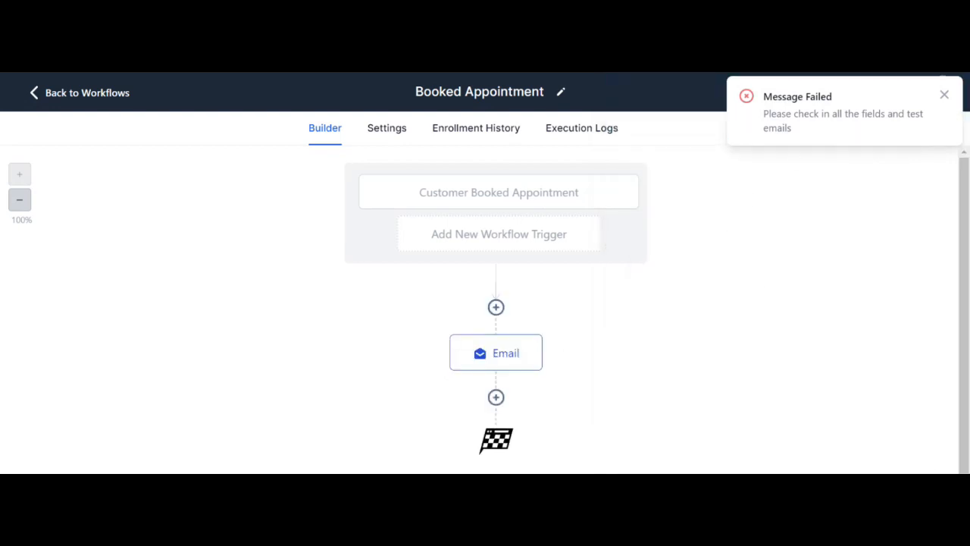
Dismiss the Message Failed notice, switch the workflow from Draft to Publish, and save.
{"action": "left_click", "coordinate": [942, 96]}
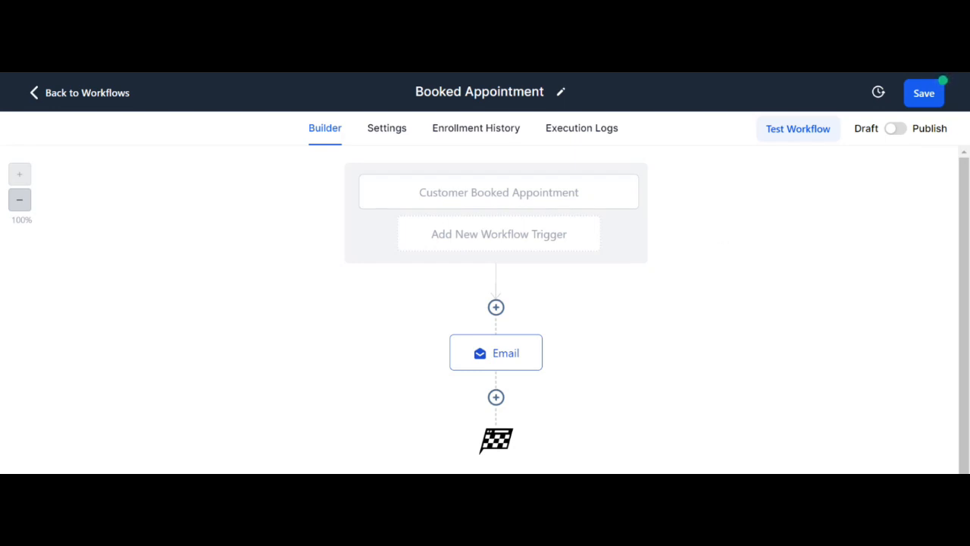
{"action": "left_click", "coordinate": [894, 130]}
{"action": "left_click", "coordinate": [931, 95]}
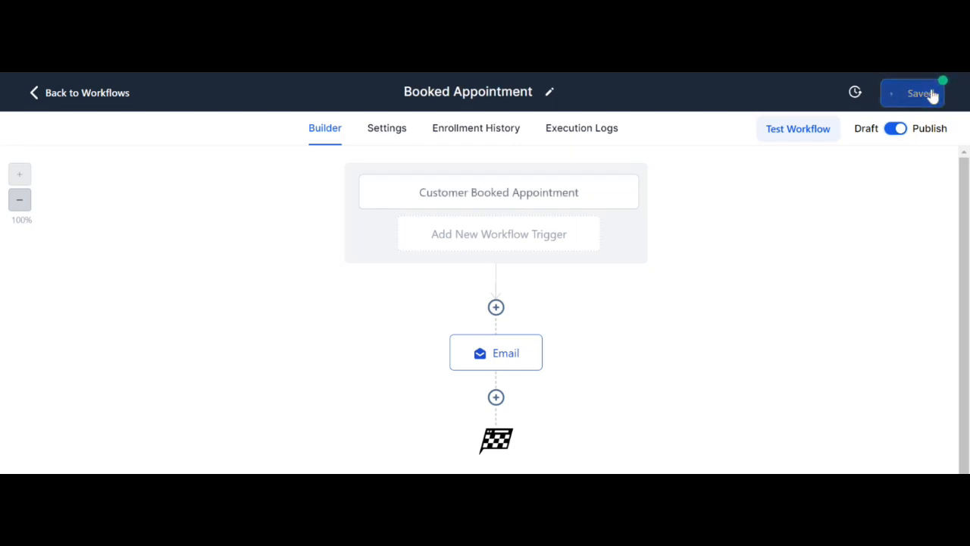